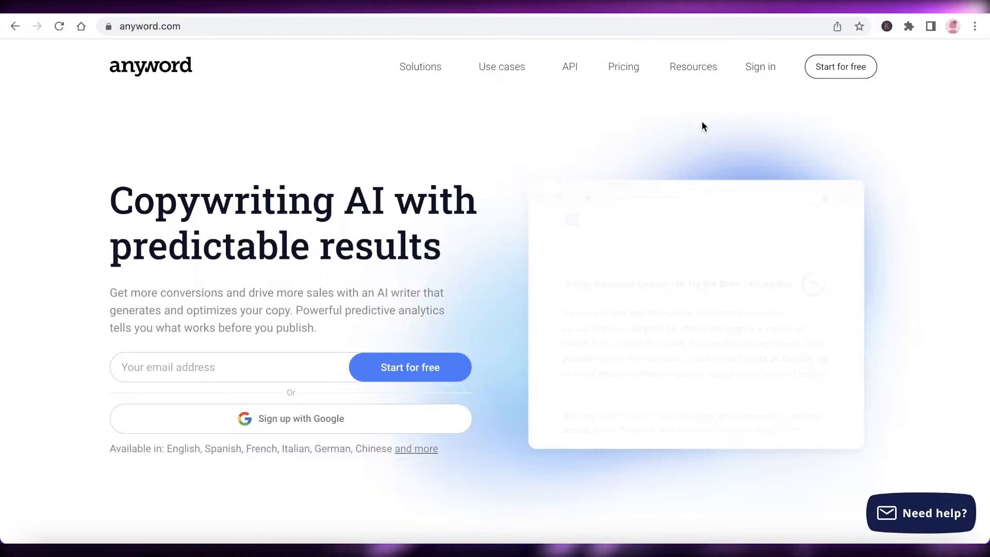
- Examine the Anyword homepage for its predictive score, customer persona and marketing copy features
{"action": "scroll", "coordinate": [868, 185], "scroll_direction": "down", "scroll_amount": 2}
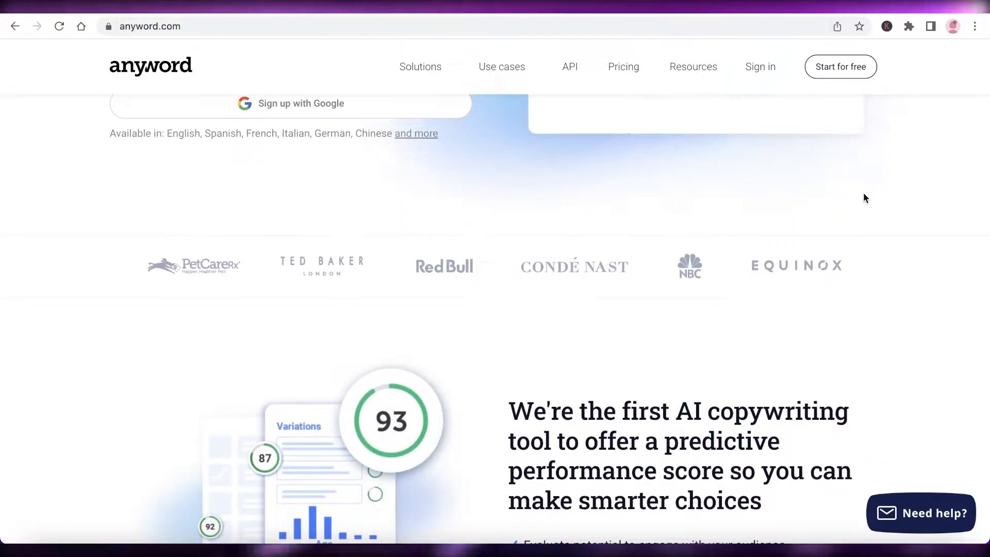
{"action": "scroll", "coordinate": [863, 194], "scroll_direction": "down", "scroll_amount": 3}
{"action": "scroll", "coordinate": [864, 195], "scroll_direction": "down", "scroll_amount": 2}
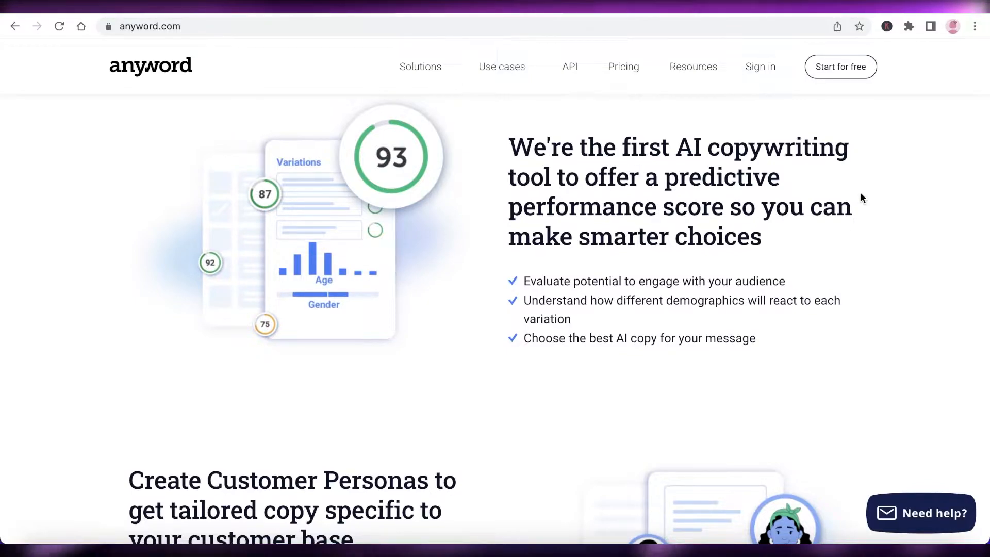
{"action": "scroll", "coordinate": [856, 201], "scroll_direction": "down", "scroll_amount": 6}
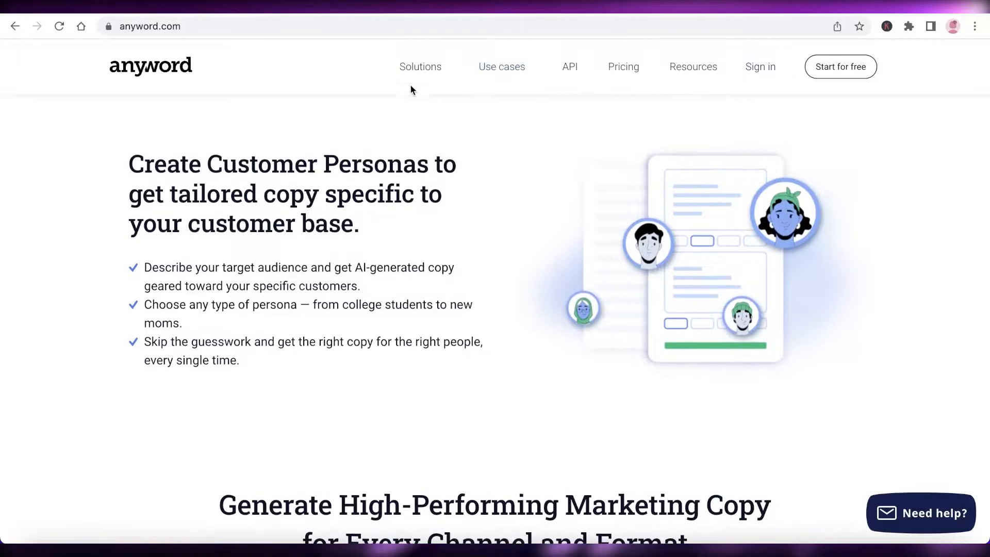
{"action": "scroll", "coordinate": [449, 269], "scroll_direction": "up", "scroll_amount": 10}
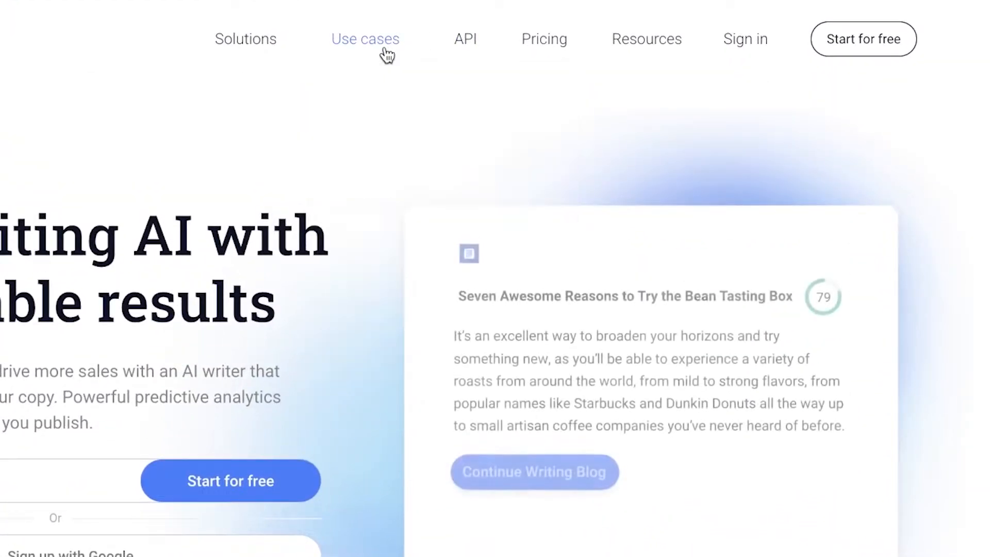
{"action": "scroll", "coordinate": [371, 88], "scroll_direction": "down", "scroll_amount": 5}
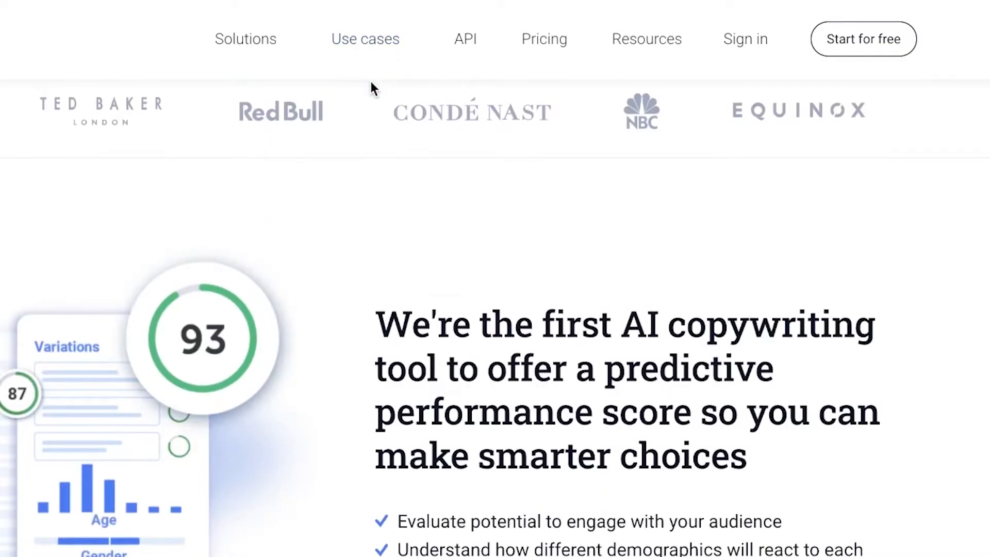
{"action": "scroll", "coordinate": [371, 87], "scroll_direction": "up", "scroll_amount": 5}
{"action": "mouse_move", "coordinate": [378, 44]}
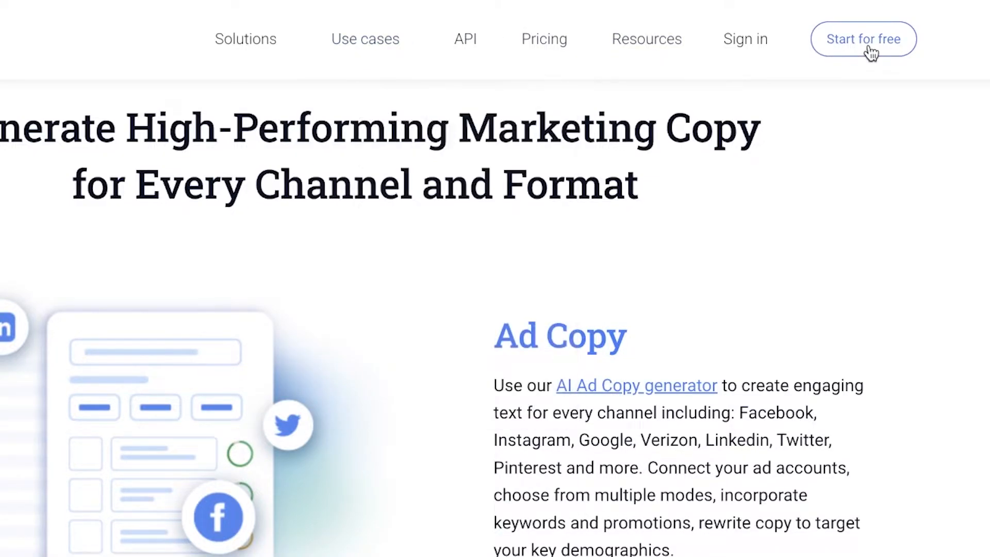
- Start the free sign-up for Anyword and continue with an existing Google account
{"action": "left_click", "coordinate": [871, 52]}
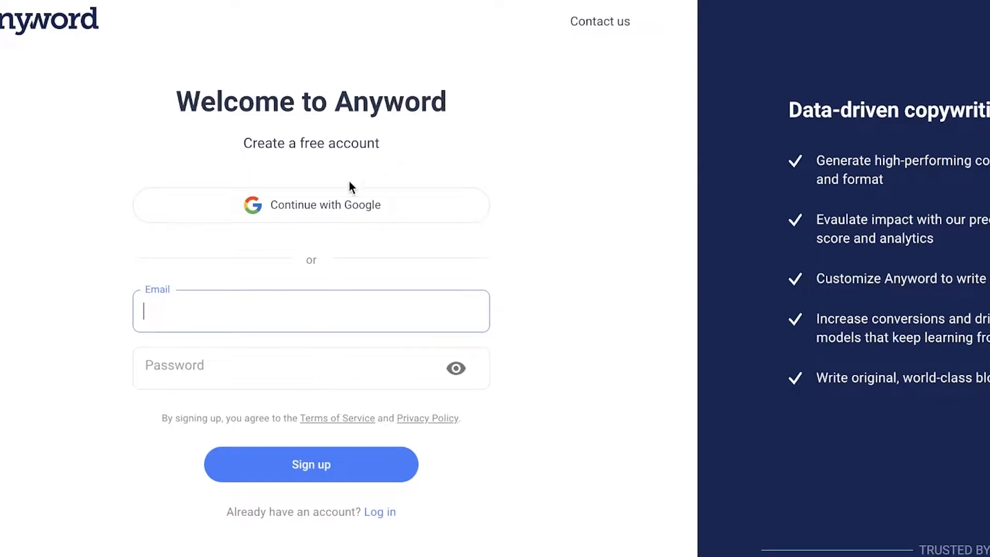
{"action": "left_click", "coordinate": [344, 203]}
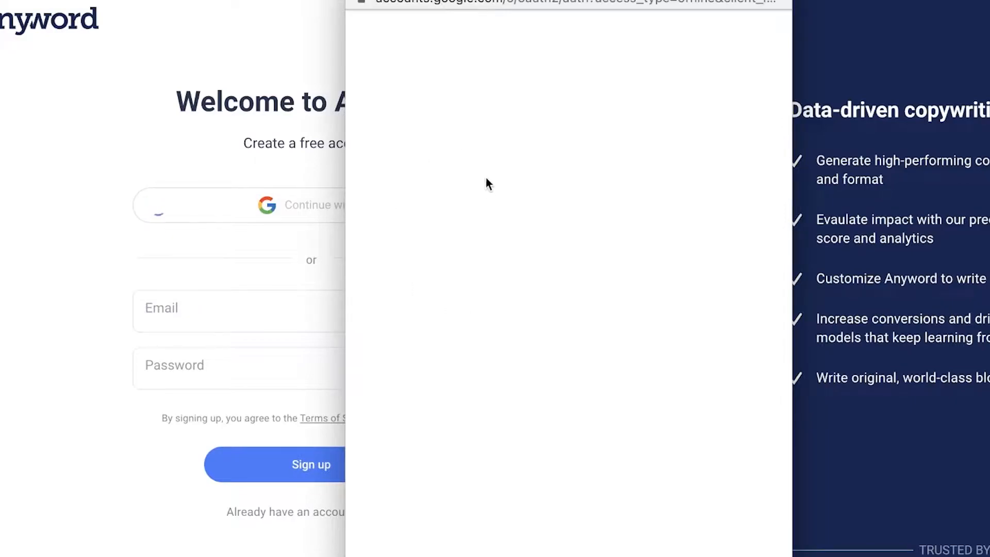
{"action": "left_click", "coordinate": [495, 195]}
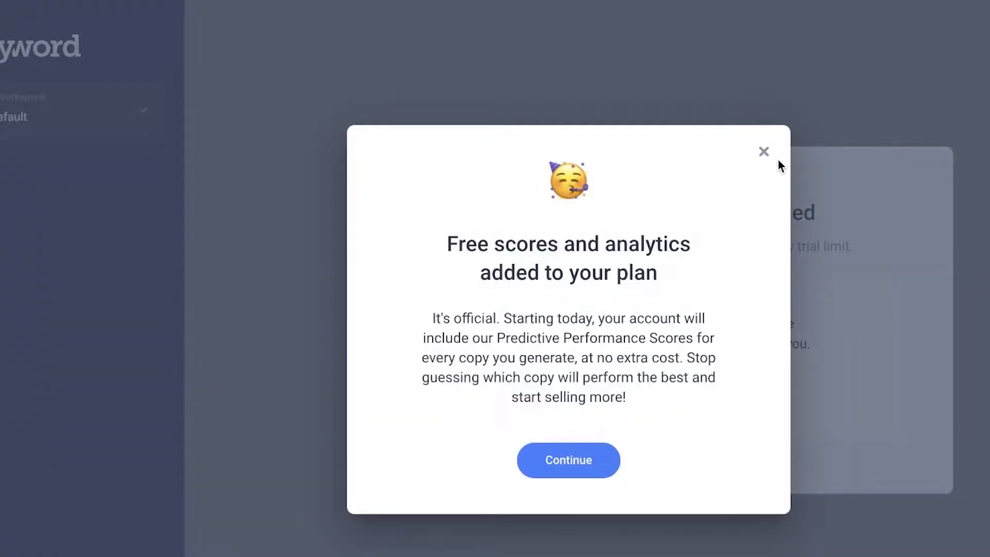
- Dismiss the free scores announcement and continue past the ended trial with the Free plan
{"action": "left_click", "coordinate": [601, 457]}
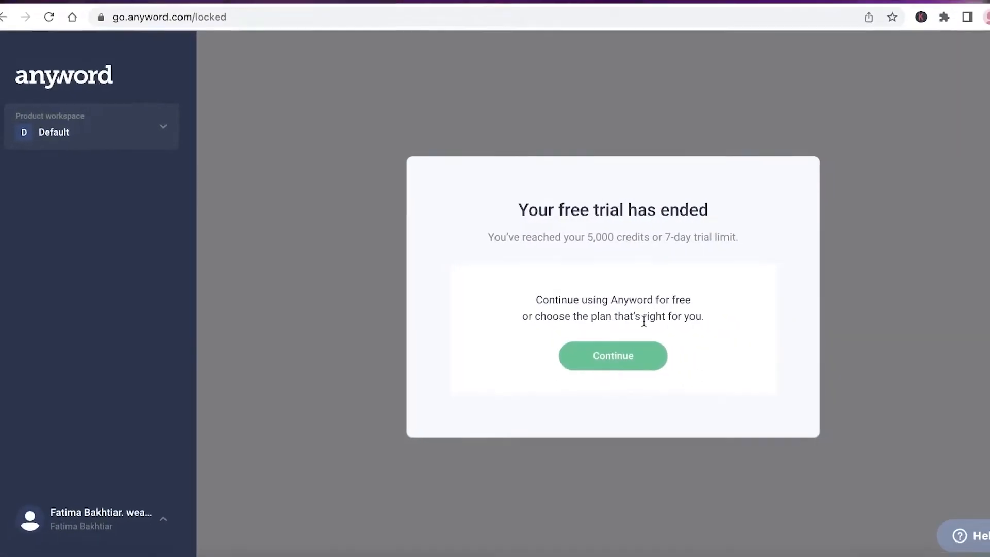
{"action": "left_click", "coordinate": [613, 356]}
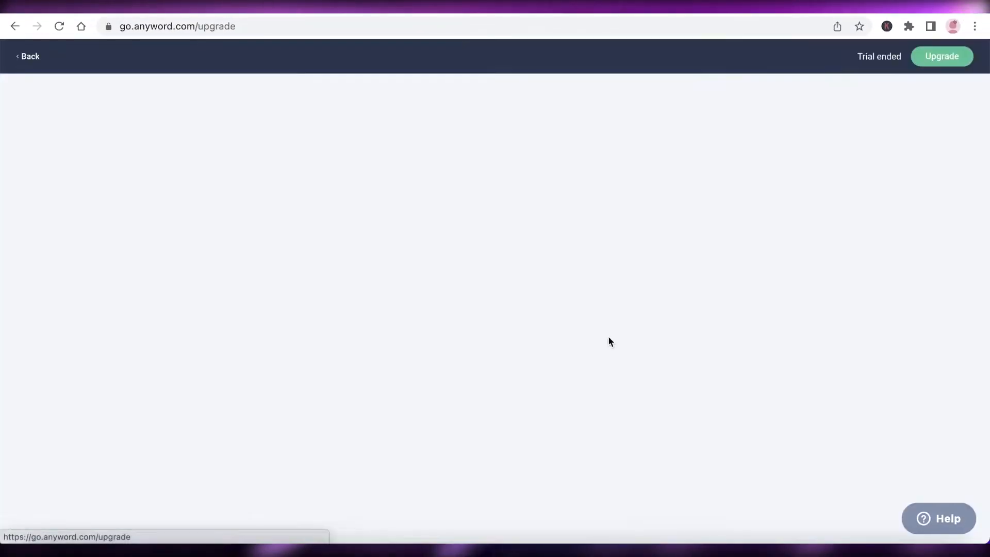
{"action": "scroll", "coordinate": [612, 266], "scroll_direction": "down", "scroll_amount": 7}
{"action": "scroll", "coordinate": [177, 208], "scroll_direction": "up", "scroll_amount": 7}
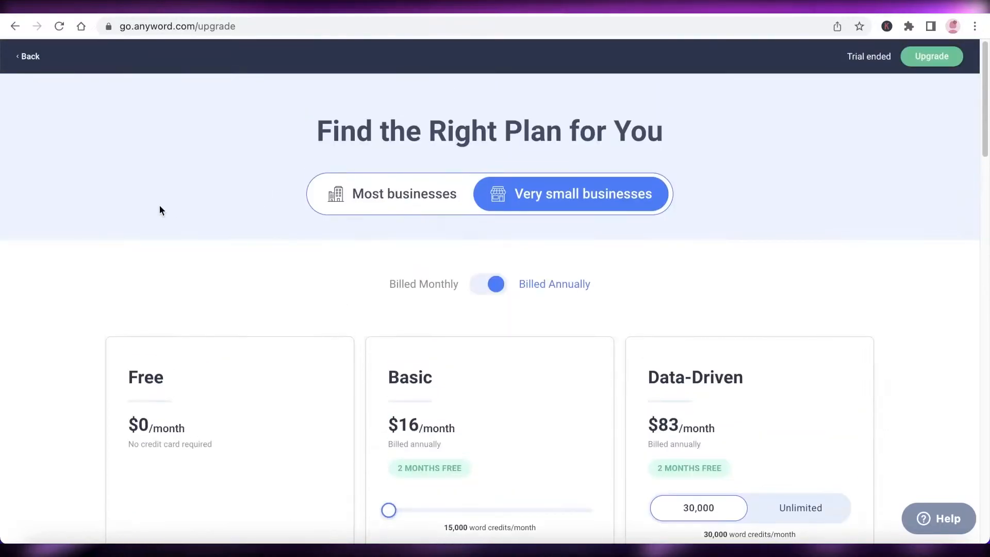
{"action": "scroll", "coordinate": [146, 259], "scroll_direction": "down", "scroll_amount": 7}
{"action": "left_click", "coordinate": [238, 227]}
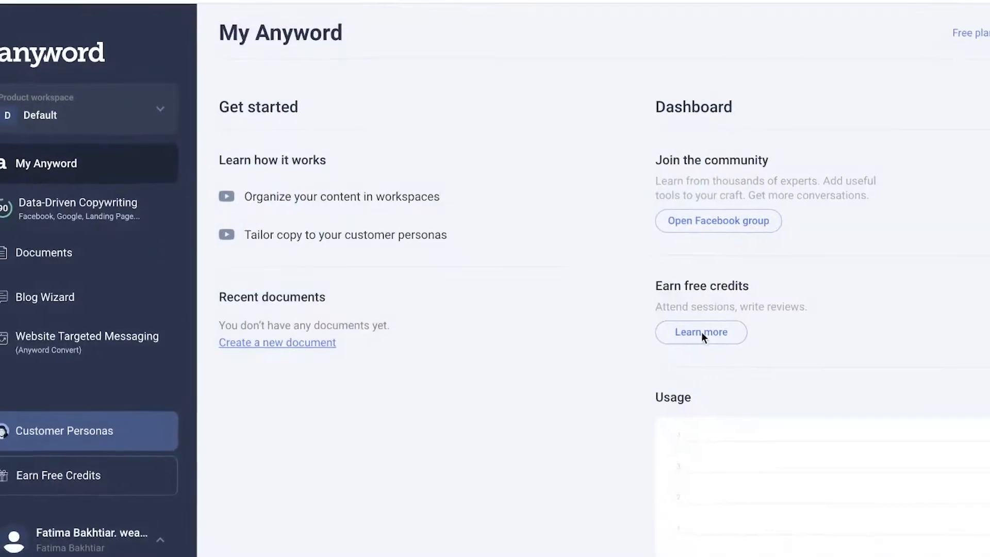
- Add a new product workspace named Sample
{"action": "scroll", "coordinate": [431, 186], "scroll_direction": "down", "scroll_amount": 2}
{"action": "scroll", "coordinate": [330, 216], "scroll_direction": "up", "scroll_amount": 1}
{"action": "scroll", "coordinate": [225, 244], "scroll_direction": "up", "scroll_amount": 1}
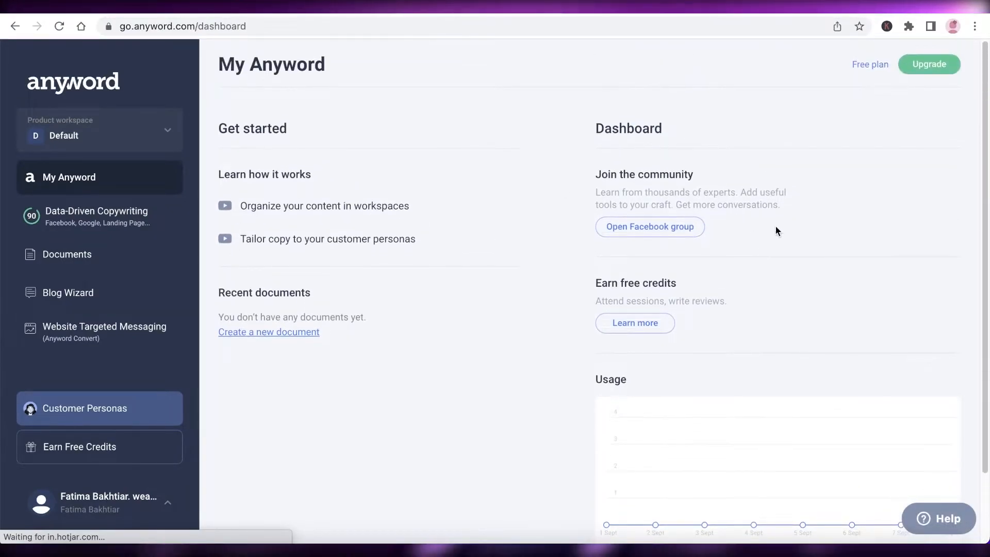
{"action": "left_click", "coordinate": [144, 122]}
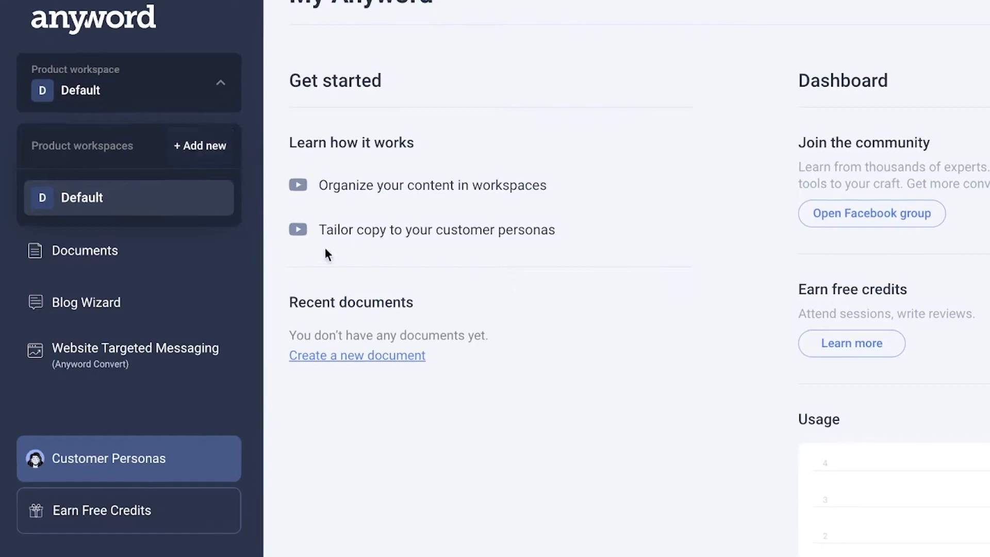
{"action": "left_click", "coordinate": [572, 20]}
{"action": "left_click", "coordinate": [55, 70]}
{"action": "left_click", "coordinate": [192, 147]}
{"action": "left_click", "coordinate": [702, 324]}
{"action": "type", "text": "Sample"}
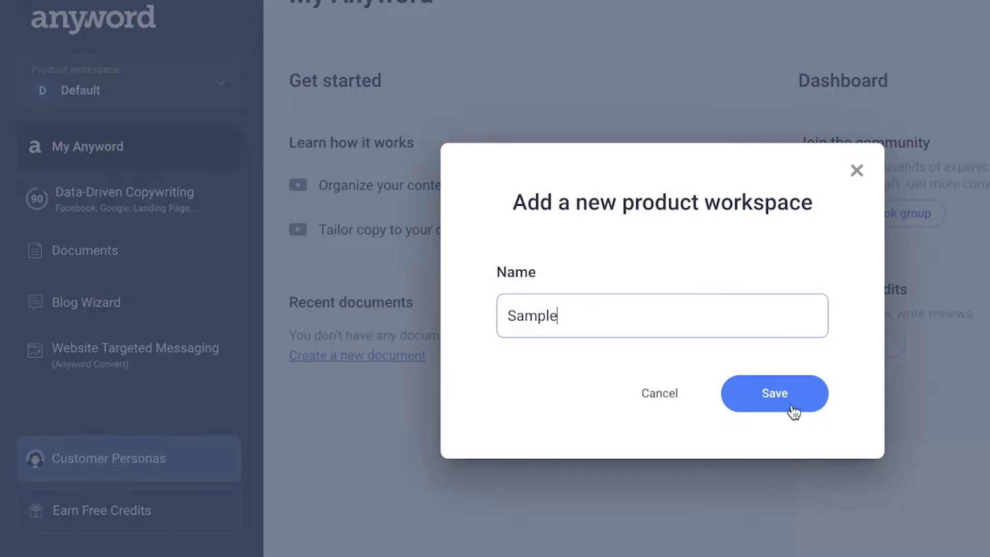
{"action": "left_click", "coordinate": [731, 410]}
{"action": "left_click", "coordinate": [125, 95]}
{"action": "left_click", "coordinate": [126, 95]}
- Look through the Data-Driven Copywriting, Documents, Blog Wizard and Website Targeted Messaging sections of the Sample workspace
{"action": "scroll", "coordinate": [446, 206], "scroll_direction": "down", "scroll_amount": 1}
{"action": "scroll", "coordinate": [446, 206], "scroll_direction": "down", "scroll_amount": 1}
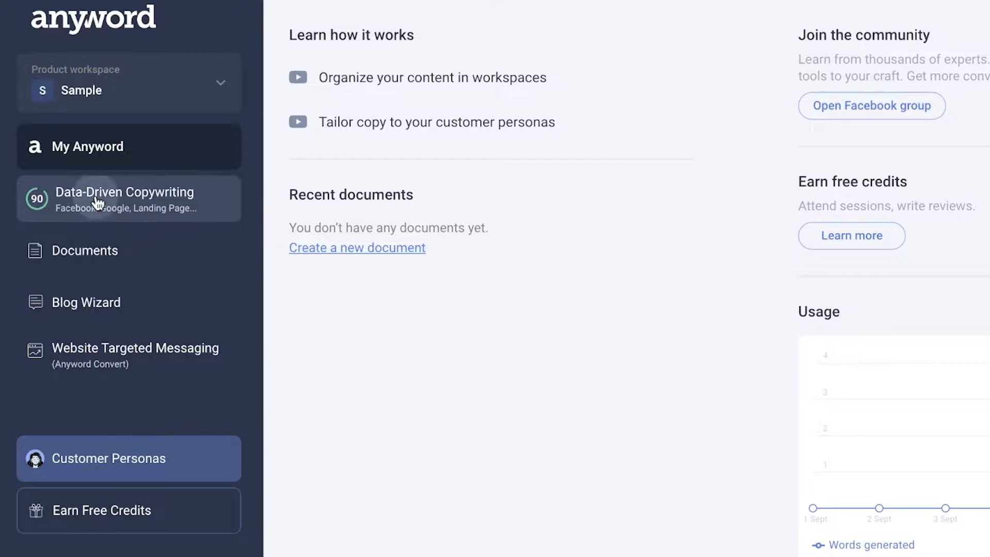
{"action": "left_click", "coordinate": [104, 204]}
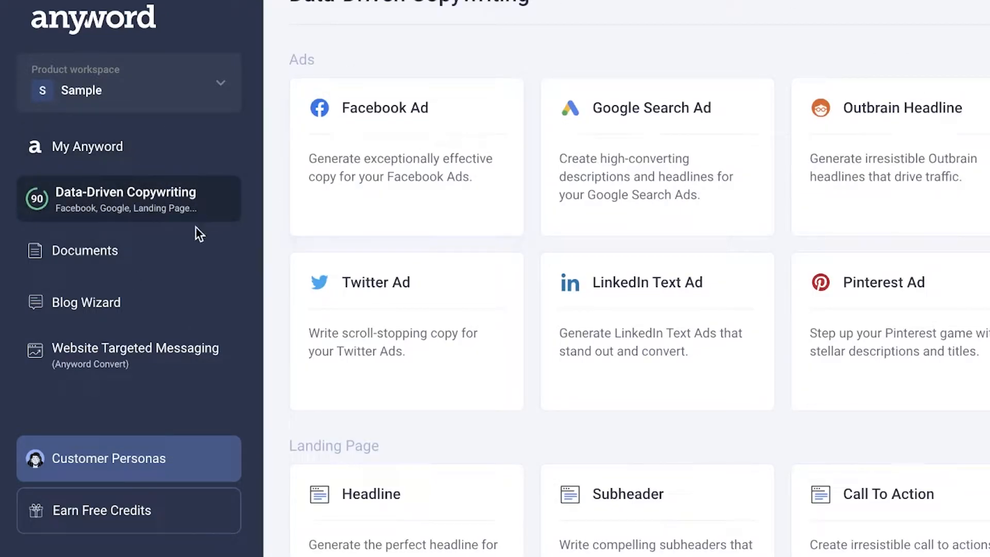
{"action": "left_click", "coordinate": [205, 242]}
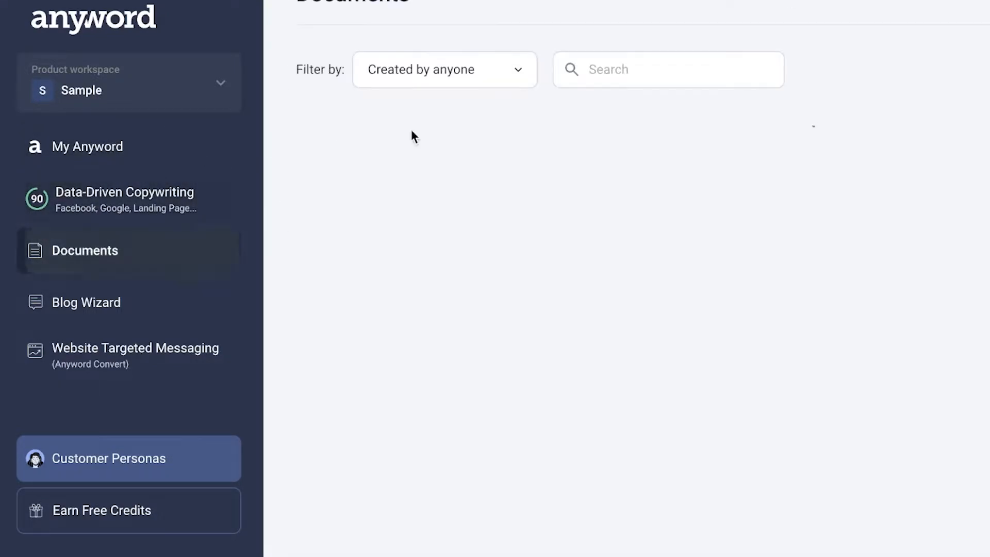
{"action": "left_click", "coordinate": [177, 307]}
{"action": "left_click", "coordinate": [145, 352]}
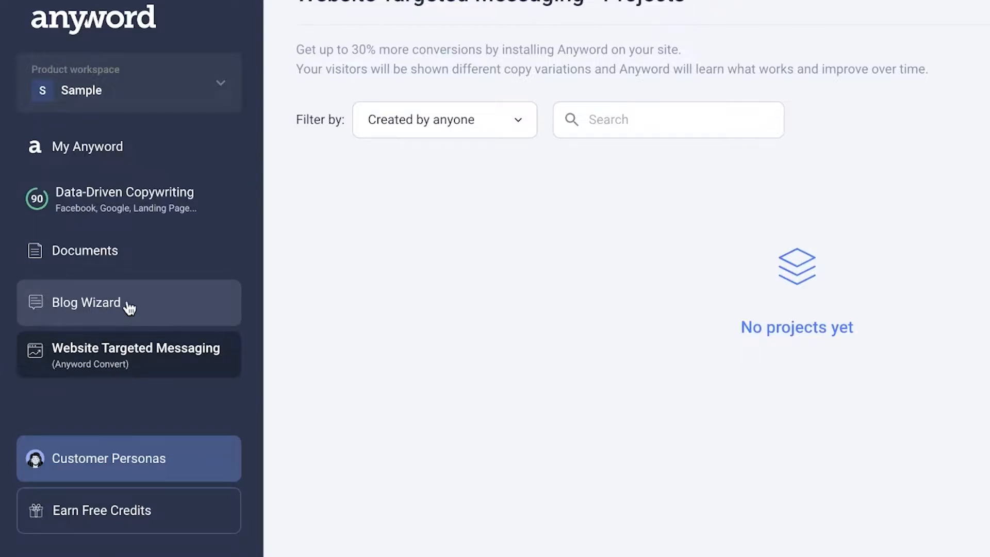
- Start a new blog in the Blog Wizard and describe it as "A blog post on the best skincare products and habits for dry skin."
{"action": "left_click", "coordinate": [129, 307]}
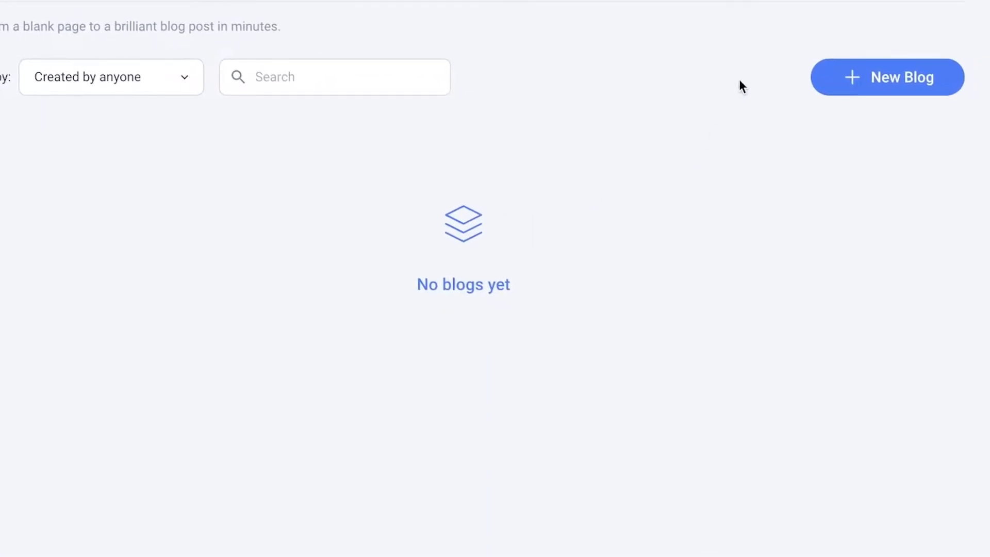
{"action": "left_click", "coordinate": [907, 82]}
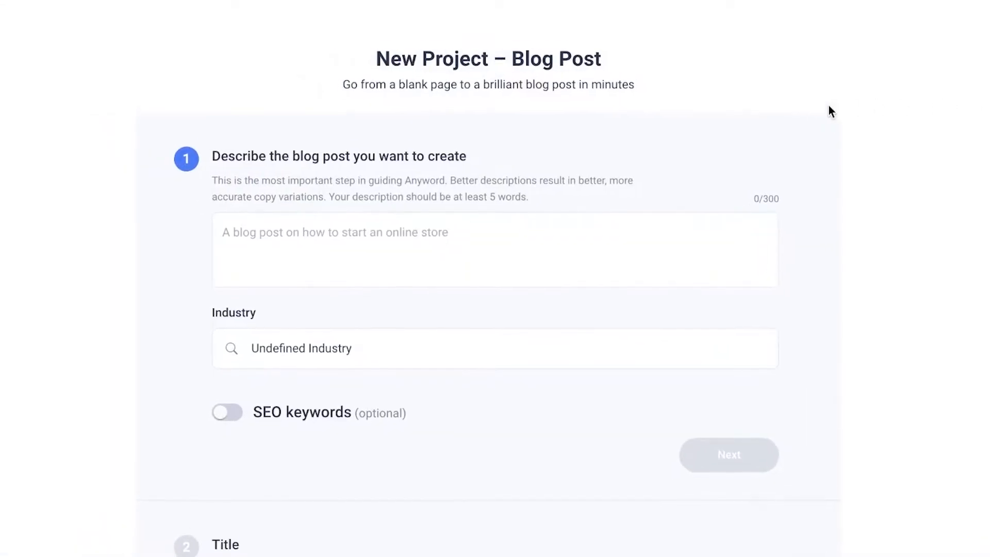
{"action": "scroll", "coordinate": [829, 107], "scroll_direction": "down", "scroll_amount": 1}
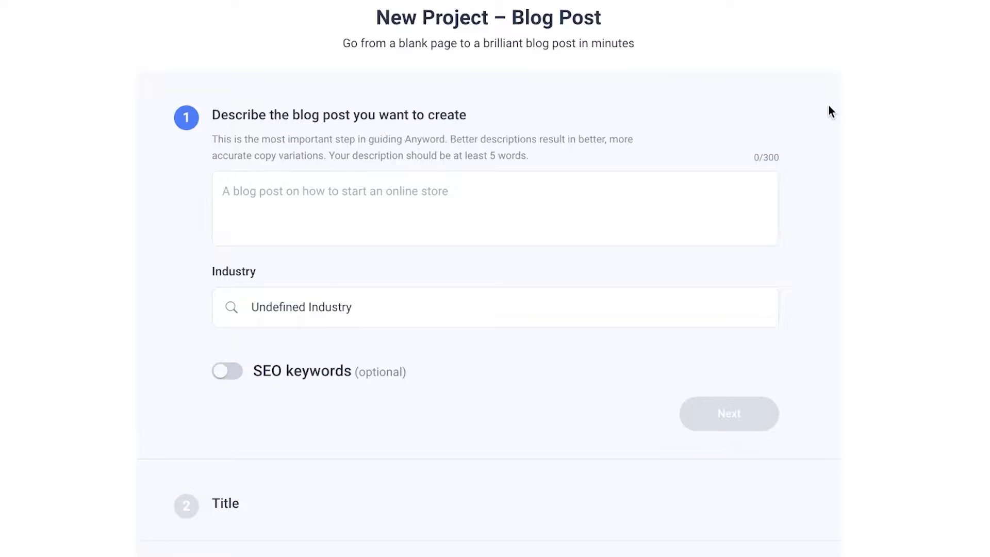
{"action": "left_click", "coordinate": [504, 206]}
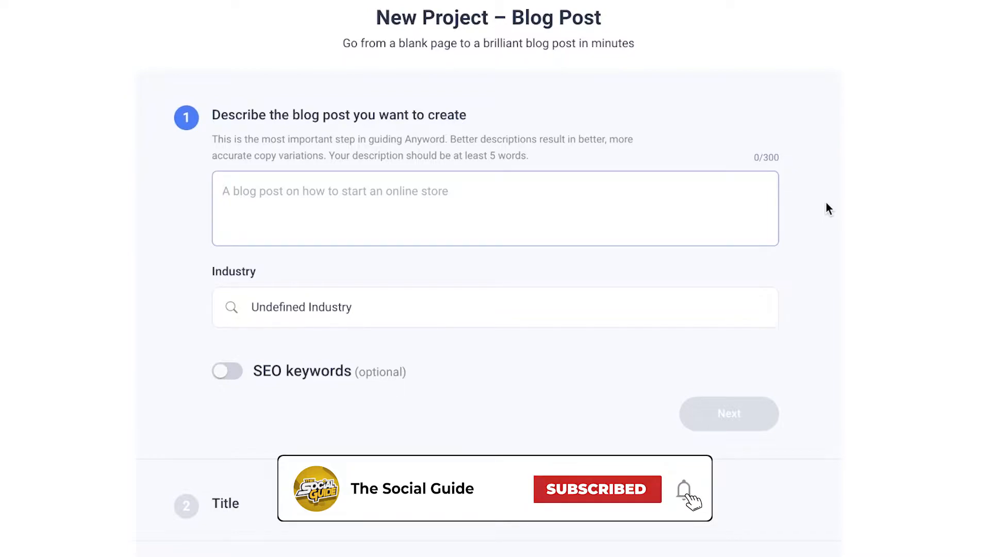
{"action": "type", "text": "A blog post on the best skincare products and habits for dry skin."}
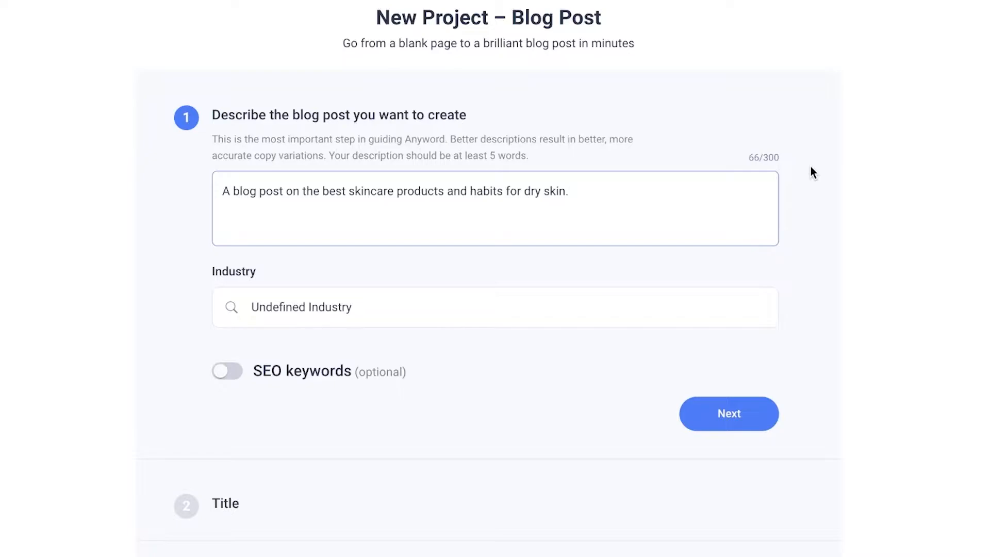
- Replace the blog post's undefined industry with the suggested Skin Care industry
{"action": "left_click", "coordinate": [356, 307]}
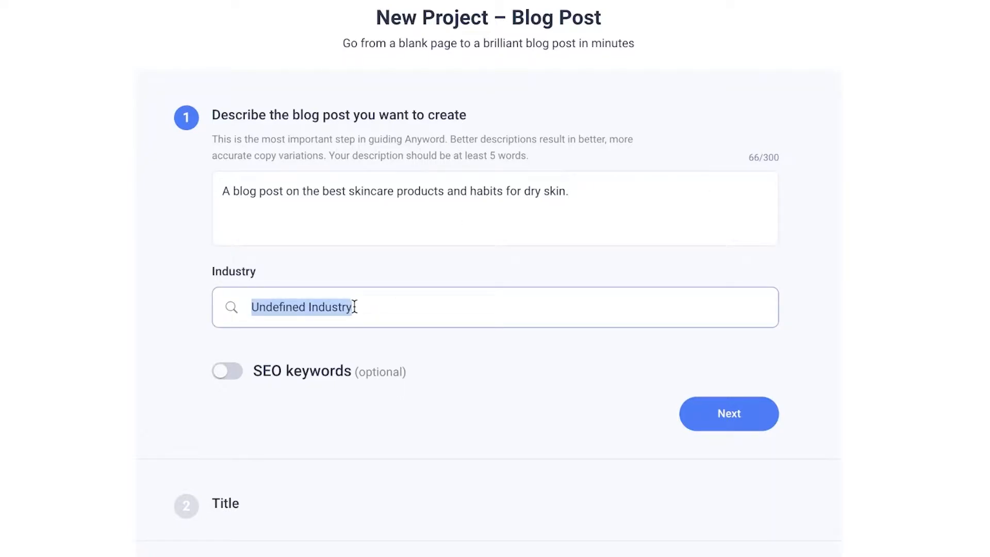
{"action": "key", "text": "BackSpace"}
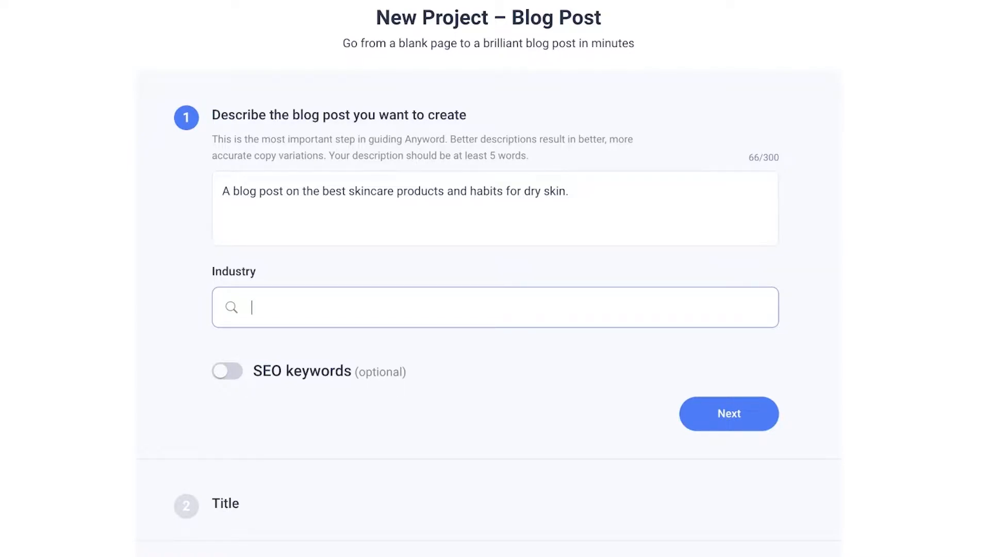
{"action": "type", "text": "Skin"}
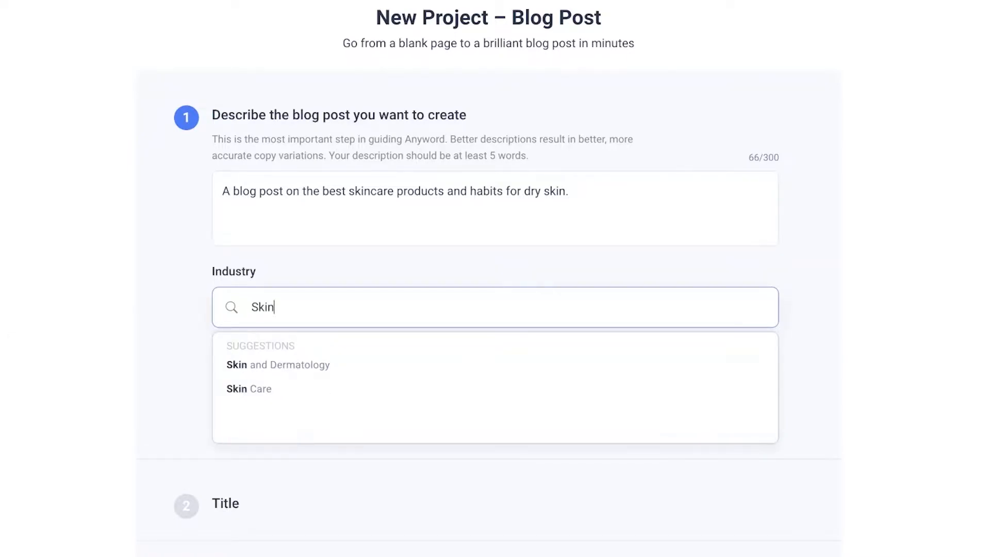
{"action": "left_click", "coordinate": [255, 388]}
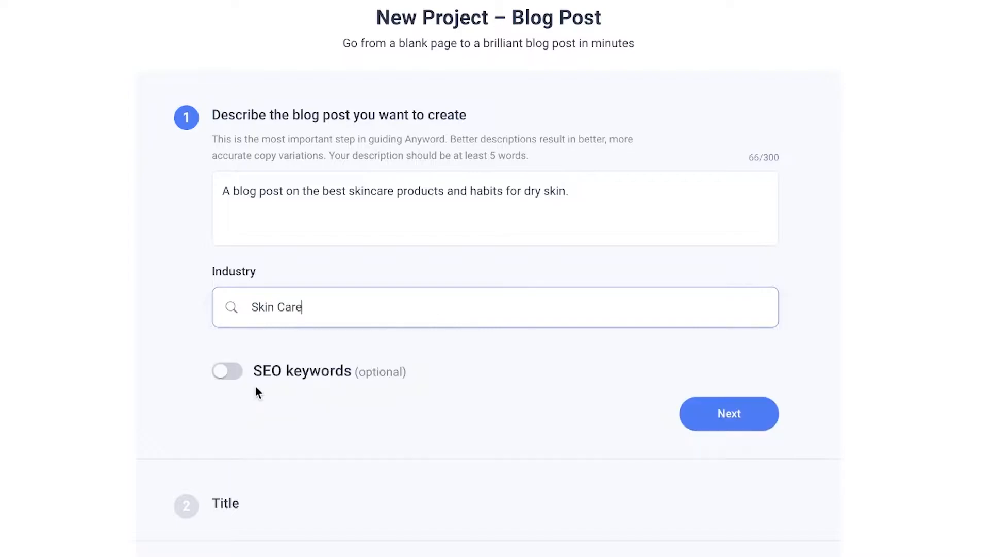
- Turn on the optional SEO keywords to examine the target and related keyword fields, and turn the option back off
{"action": "scroll", "coordinate": [682, 398], "scroll_direction": "down", "scroll_amount": 2}
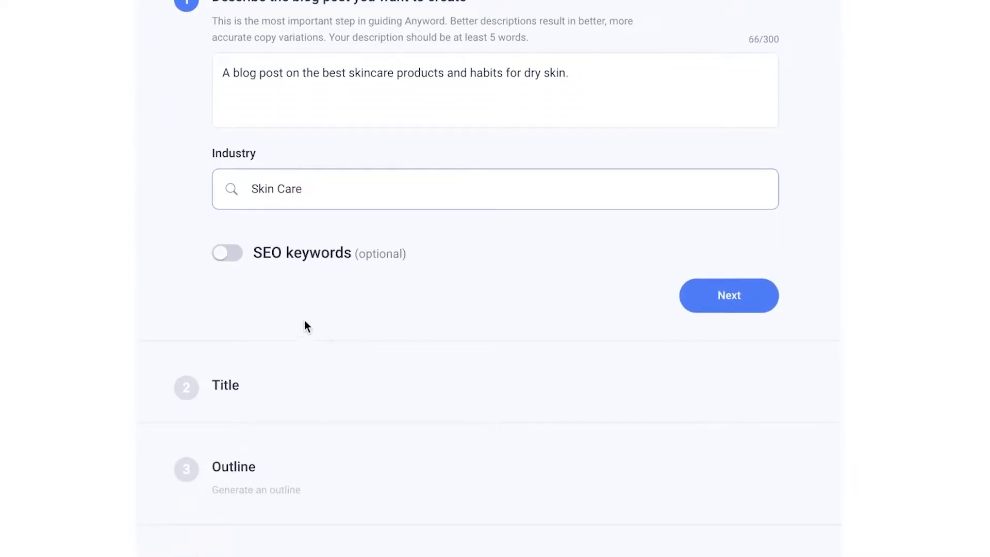
{"action": "left_click", "coordinate": [230, 253]}
{"action": "scroll", "coordinate": [392, 318], "scroll_direction": "down", "scroll_amount": 3}
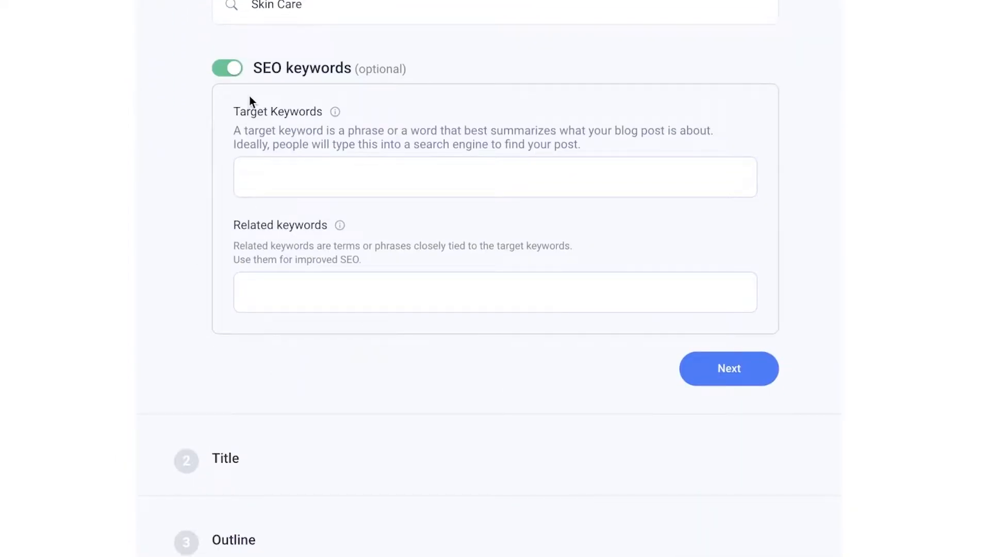
{"action": "left_click", "coordinate": [233, 75]}
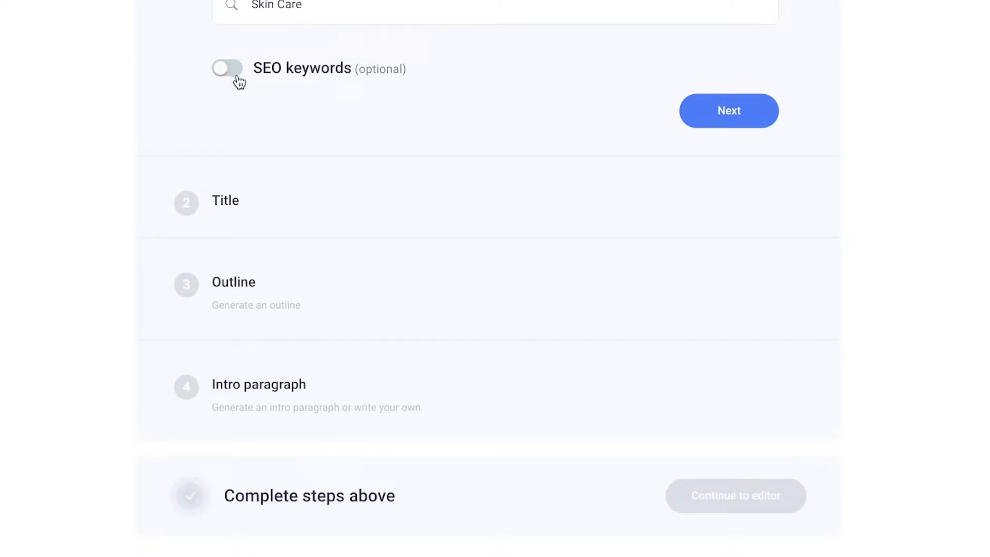
{"action": "left_click", "coordinate": [234, 75]}
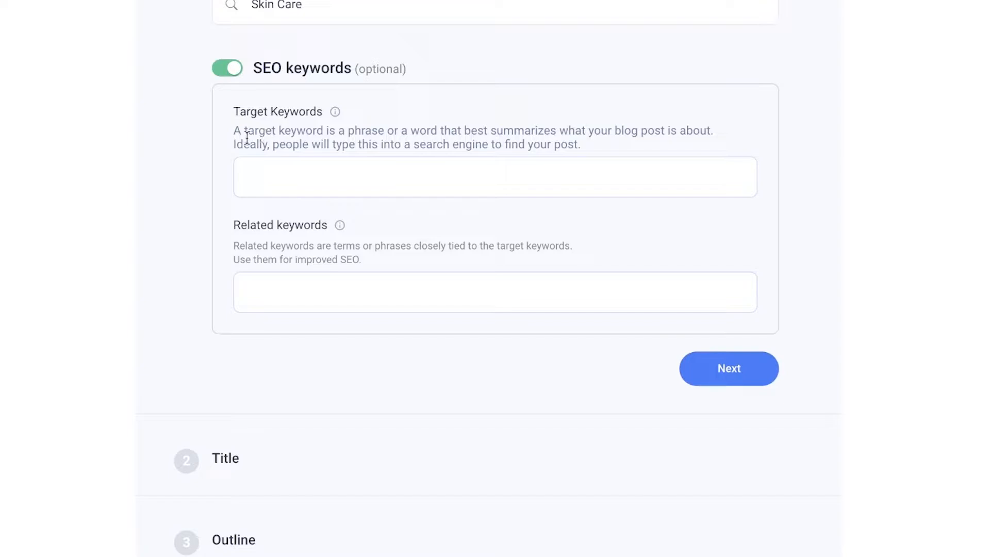
{"action": "left_click", "coordinate": [225, 70]}
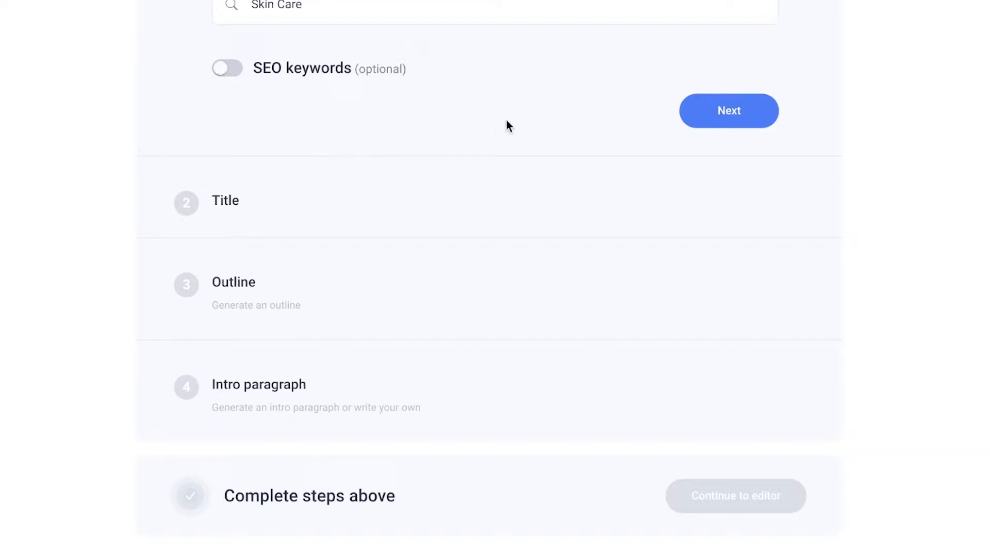
{"action": "scroll", "coordinate": [457, 59], "scroll_direction": "up", "scroll_amount": 3}
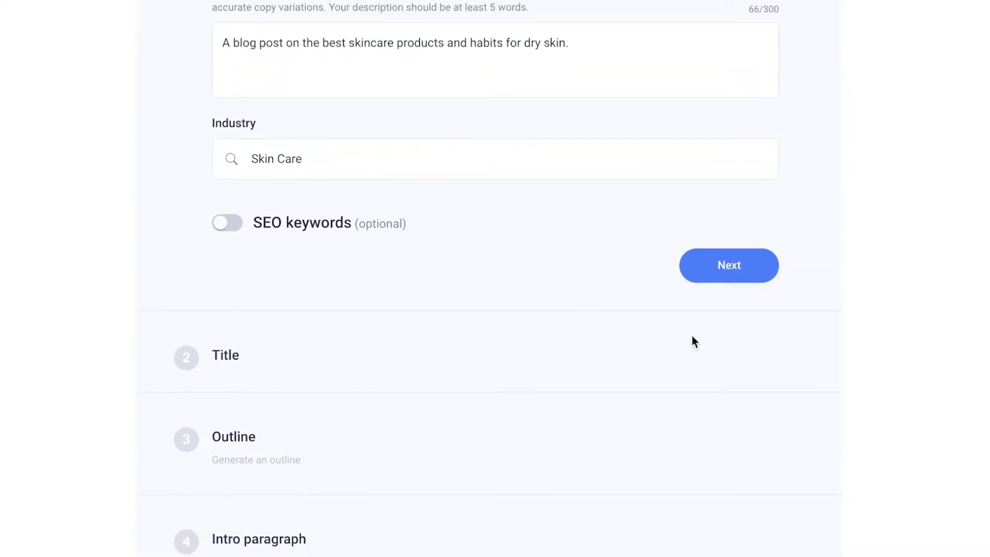
- Generate title suggestions from the blog description and dismiss the bonus word credits survey
{"action": "left_click", "coordinate": [746, 269]}
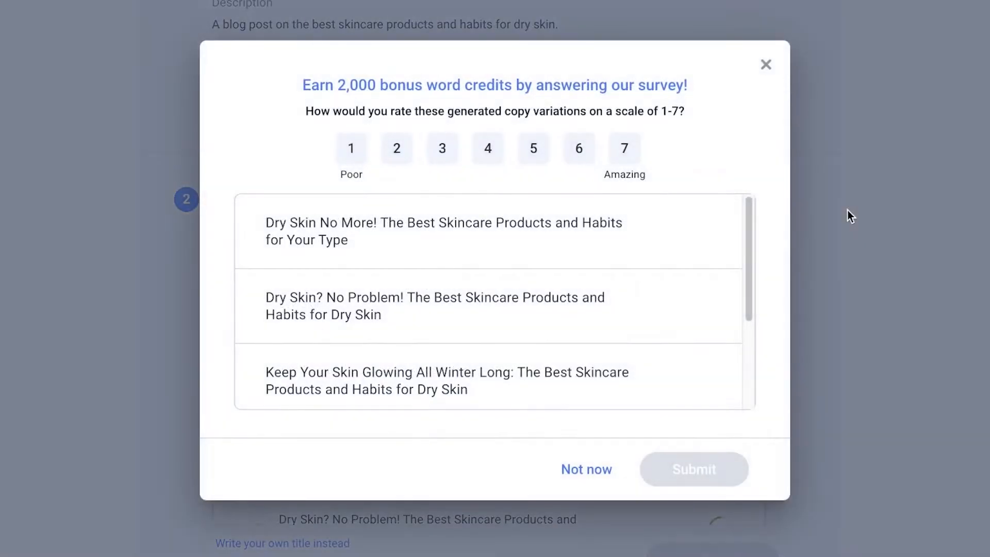
{"action": "left_click", "coordinate": [766, 64]}
{"action": "scroll", "coordinate": [559, 303], "scroll_direction": "down", "scroll_amount": 3}
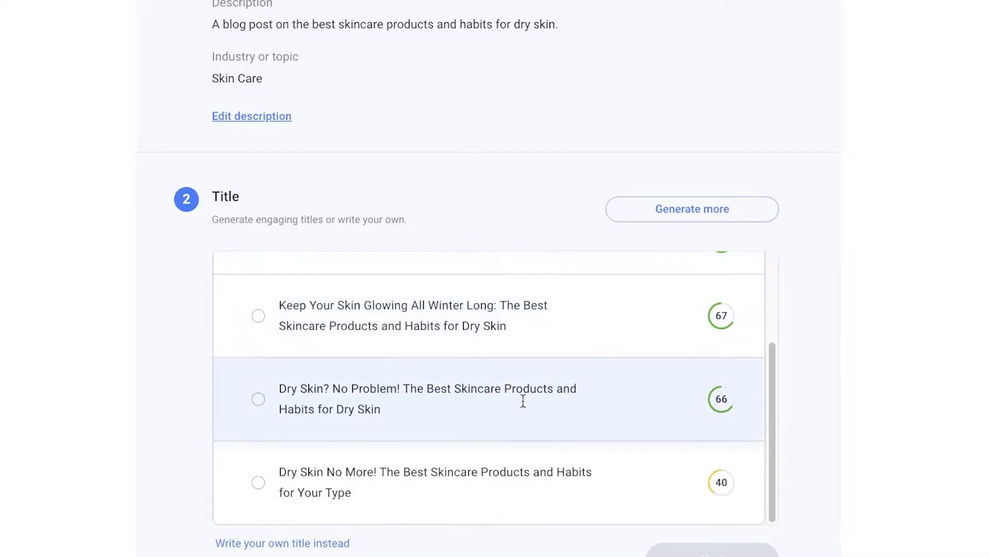
- Look through the generated blog titles and compare their performance scores
{"action": "scroll", "coordinate": [803, 212], "scroll_direction": "down", "scroll_amount": 4}
{"action": "scroll", "coordinate": [736, 237], "scroll_direction": "up", "scroll_amount": 10}
{"action": "scroll", "coordinate": [650, 237], "scroll_direction": "down", "scroll_amount": 10}
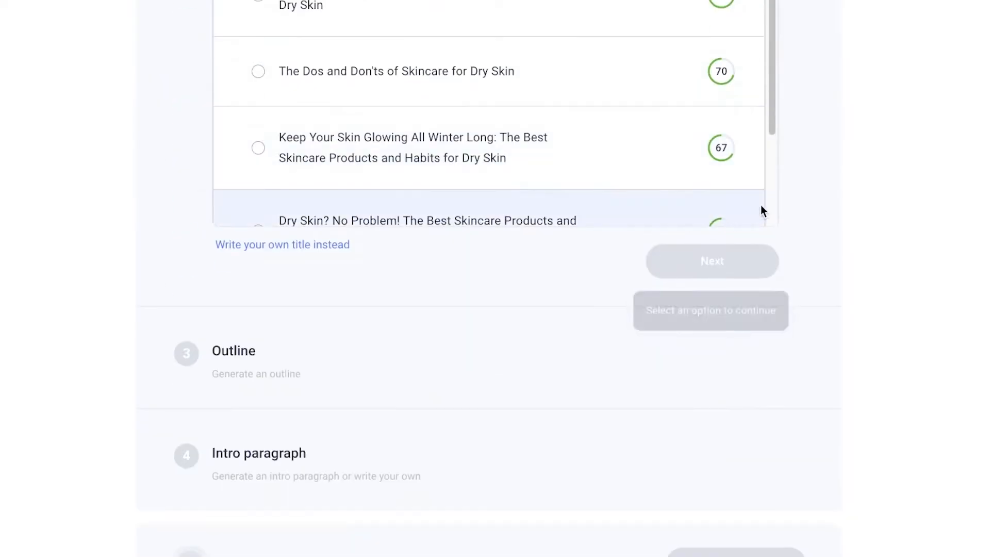
{"action": "scroll", "coordinate": [699, 191], "scroll_direction": "down", "scroll_amount": 2}
{"action": "scroll", "coordinate": [687, 206], "scroll_direction": "up", "scroll_amount": 3}
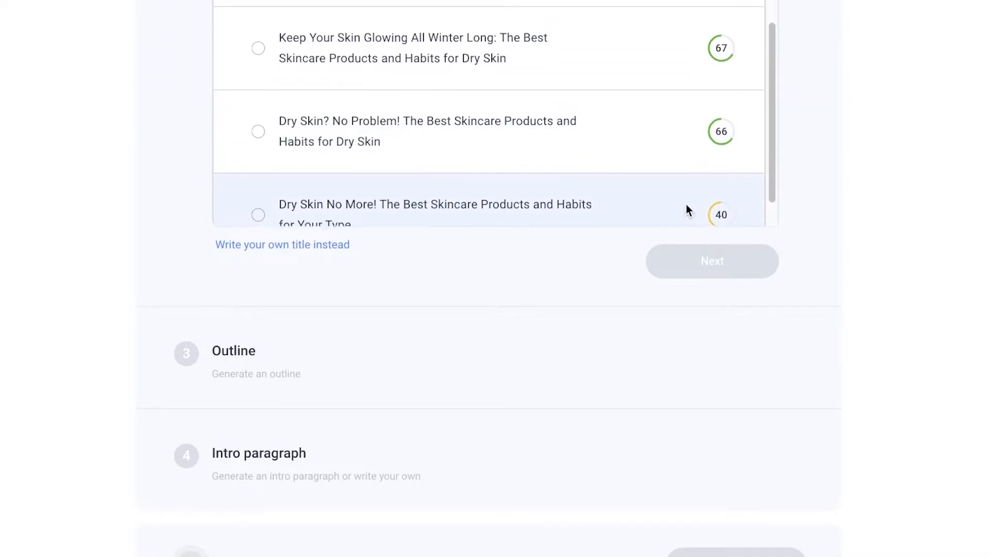
{"action": "scroll", "coordinate": [707, 88], "scroll_direction": "up", "scroll_amount": 3}
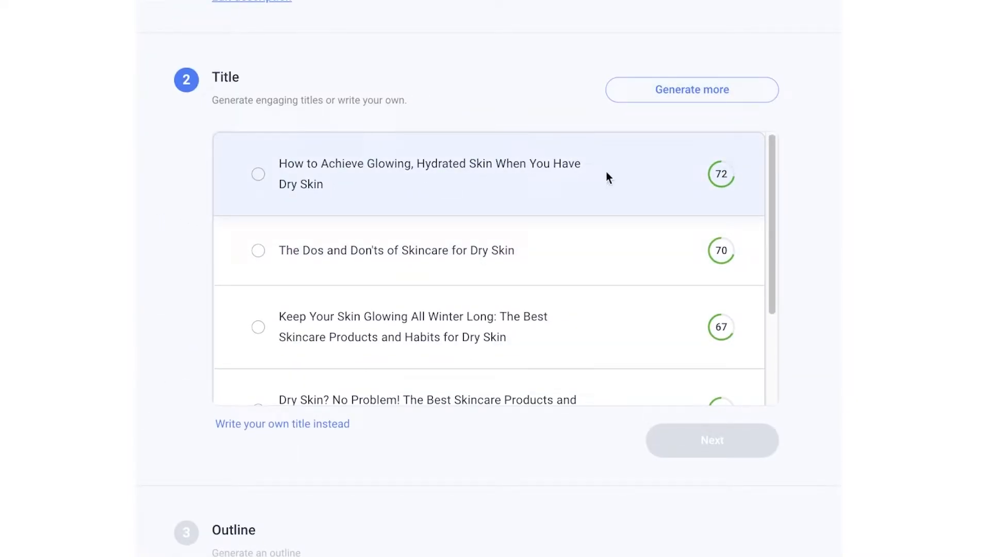
{"action": "scroll", "coordinate": [448, 248], "scroll_direction": "down", "scroll_amount": 1}
{"action": "scroll", "coordinate": [490, 294], "scroll_direction": "down", "scroll_amount": 1}
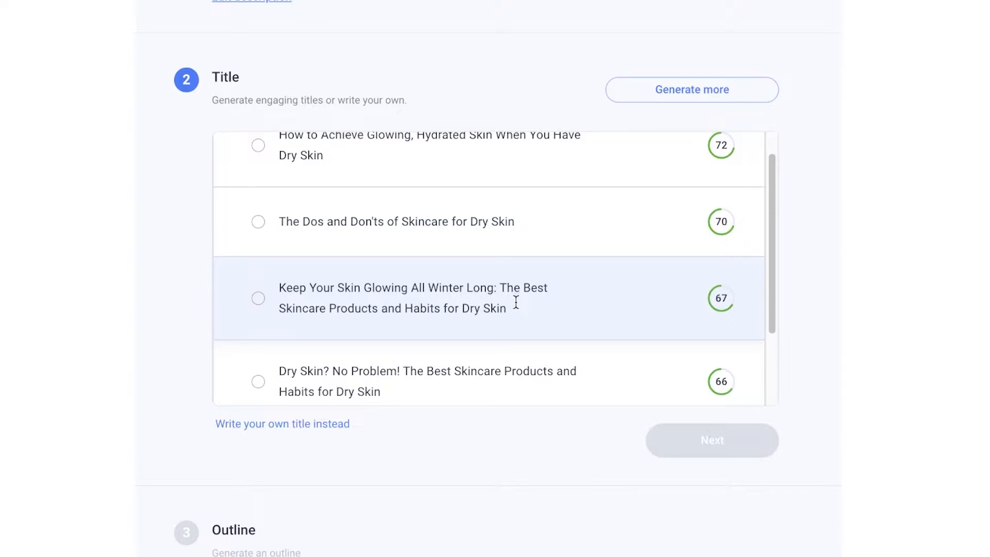
{"action": "scroll", "coordinate": [517, 302], "scroll_direction": "down", "scroll_amount": 4}
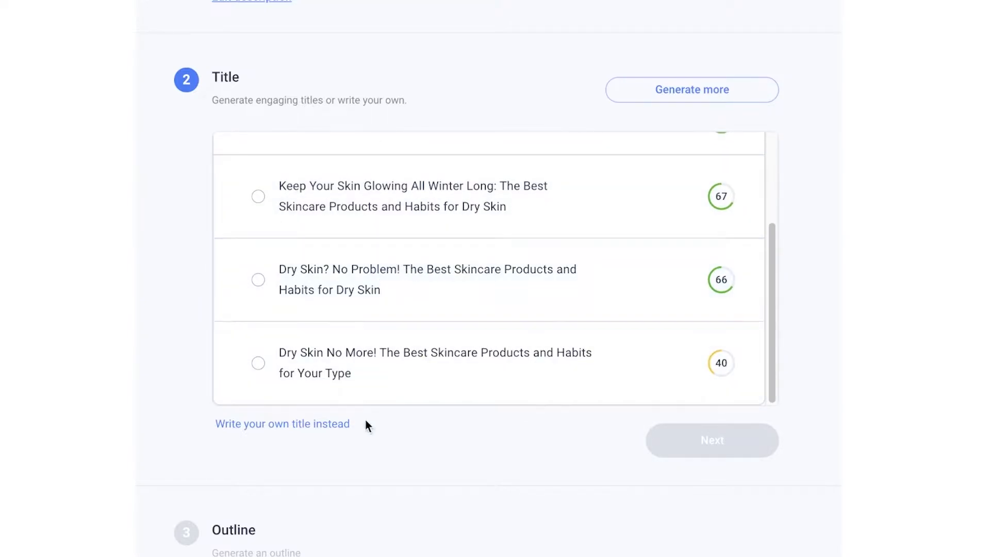
{"action": "scroll", "coordinate": [552, 376], "scroll_direction": "down", "scroll_amount": 1}
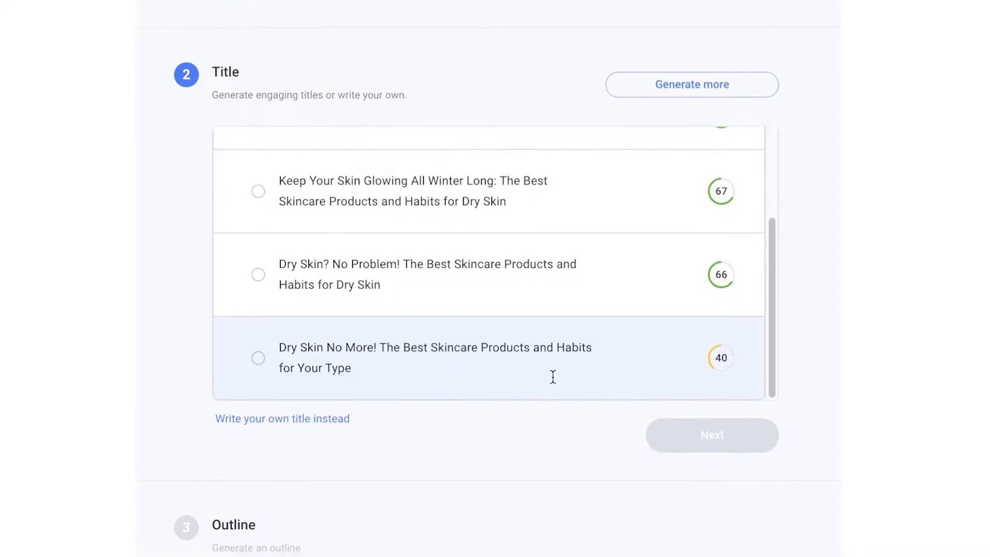
{"action": "scroll", "coordinate": [495, 308], "scroll_direction": "up", "scroll_amount": 5}
{"action": "scroll", "coordinate": [566, 286], "scroll_direction": "down", "scroll_amount": 1}
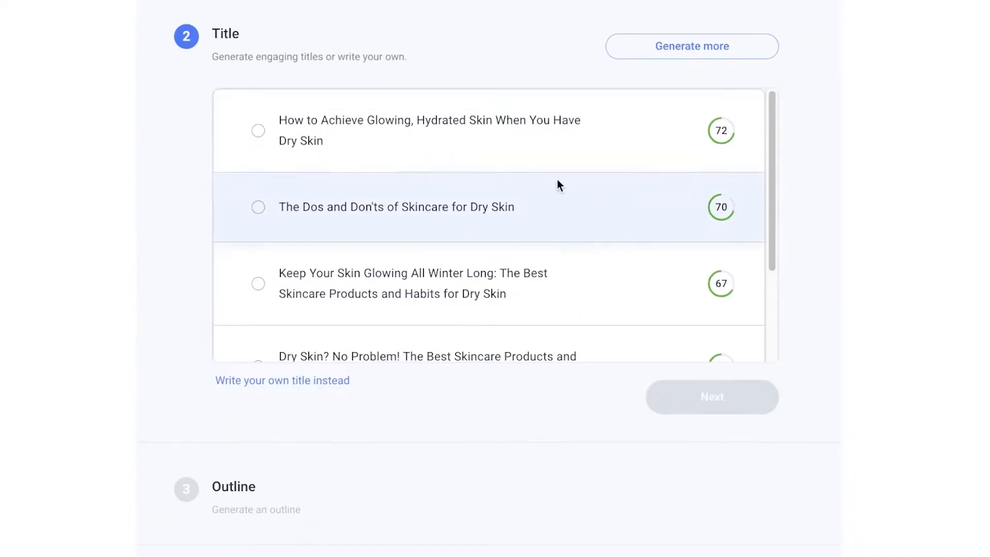
{"action": "scroll", "coordinate": [704, 93], "scroll_direction": "down", "scroll_amount": 5}
{"action": "scroll", "coordinate": [696, 182], "scroll_direction": "up", "scroll_amount": 2}
{"action": "scroll", "coordinate": [692, 173], "scroll_direction": "up", "scroll_amount": 2}
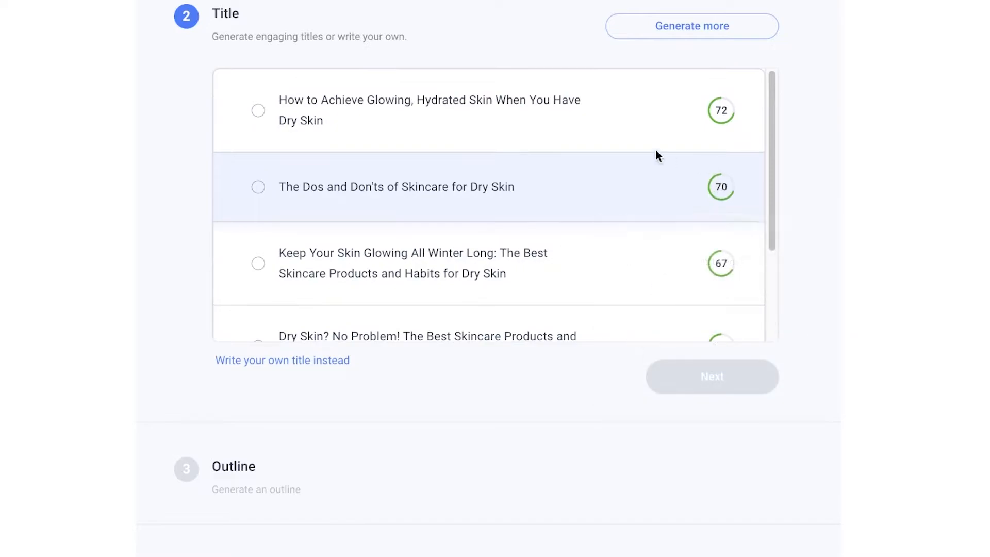
{"action": "mouse_move", "coordinate": [720, 108]}
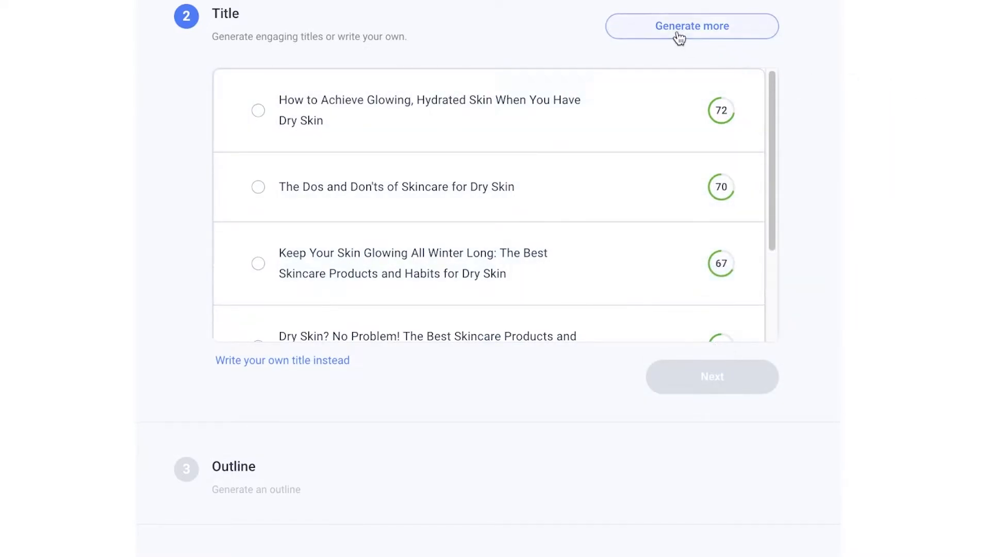
- Generate more title suggestions and look through the extended list
{"action": "left_click", "coordinate": [680, 36]}
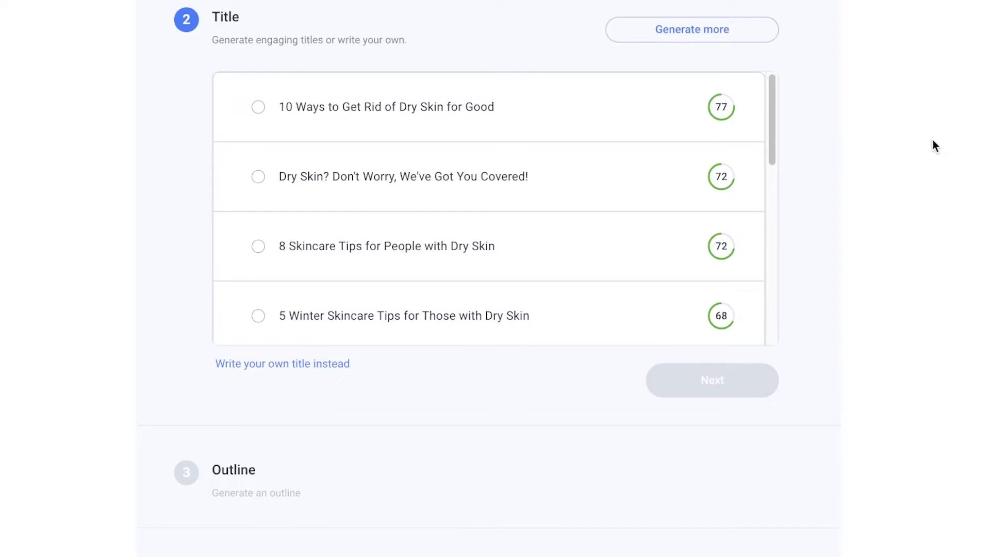
{"action": "scroll", "coordinate": [761, 98], "scroll_direction": "down", "scroll_amount": 8}
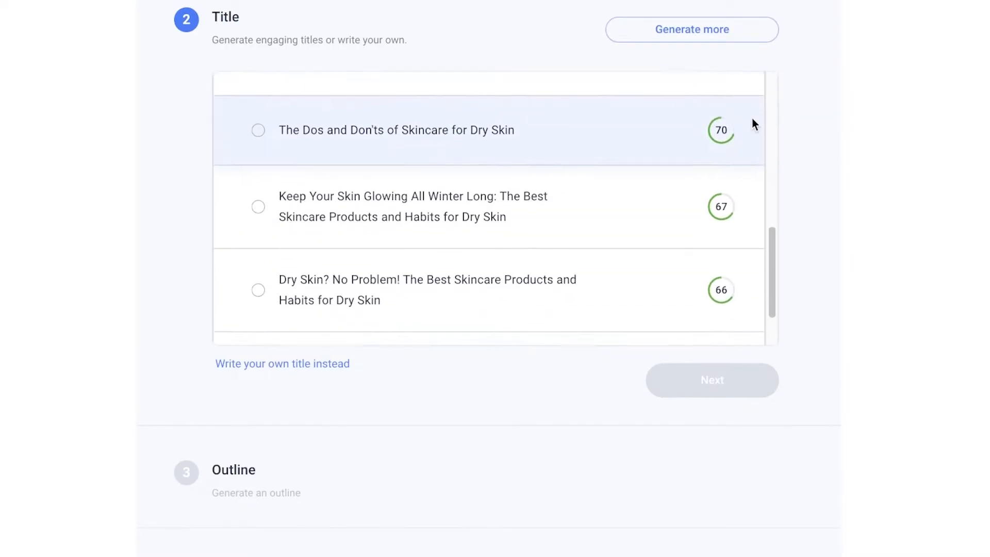
{"action": "scroll", "coordinate": [745, 148], "scroll_direction": "up", "scroll_amount": 10}
{"action": "scroll", "coordinate": [712, 253], "scroll_direction": "down", "scroll_amount": 8}
{"action": "scroll", "coordinate": [671, 248], "scroll_direction": "up", "scroll_amount": 8}
{"action": "scroll", "coordinate": [707, 253], "scroll_direction": "down", "scroll_amount": 10}
{"action": "scroll", "coordinate": [877, 191], "scroll_direction": "up", "scroll_amount": 4}
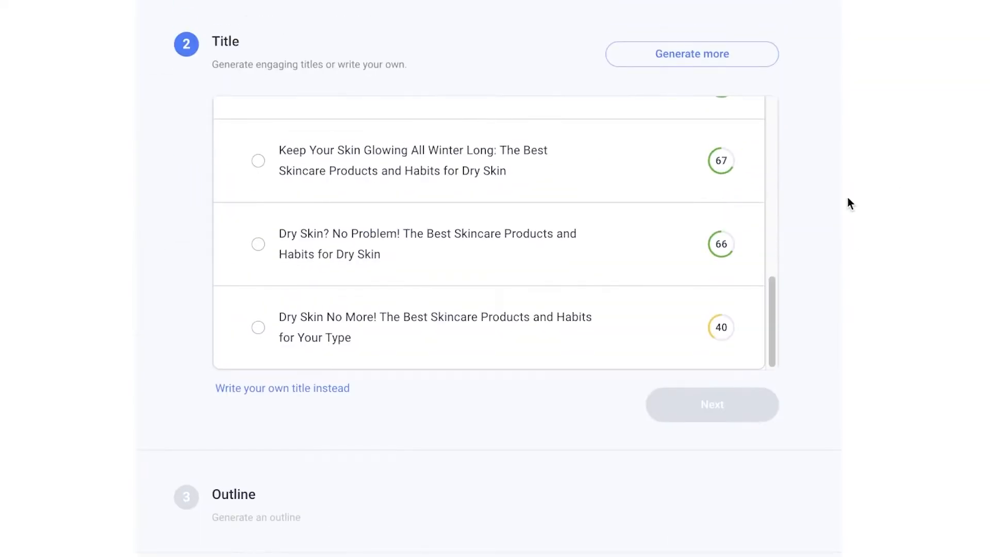
{"action": "left_click_drag", "start_coordinate": [775, 285], "coordinate": [761, 60]}
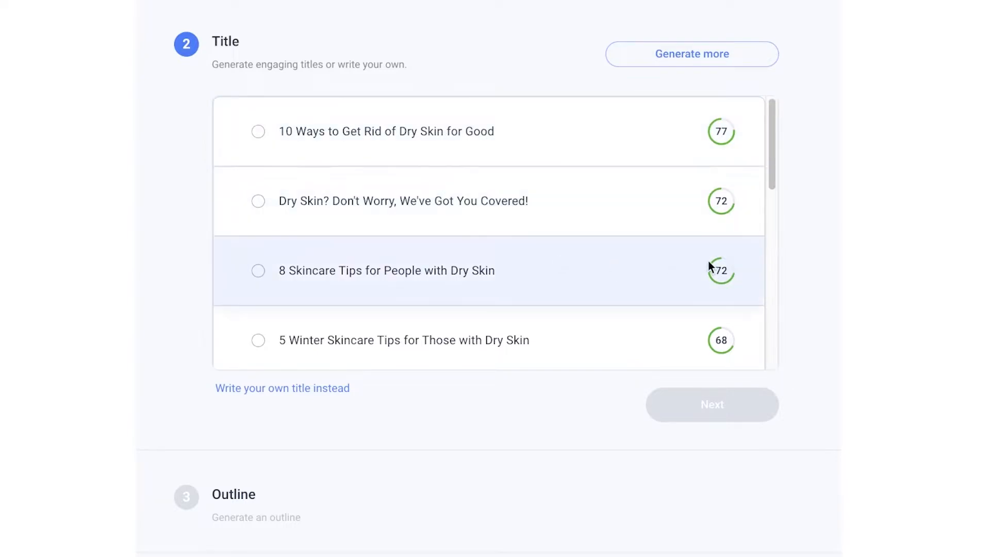
- Choose the title "Dry Skin? Don't Worry, We've Got You Covered!" and generate the blog outline
{"action": "mouse_move", "coordinate": [703, 252]}
{"action": "left_click", "coordinate": [446, 190]}
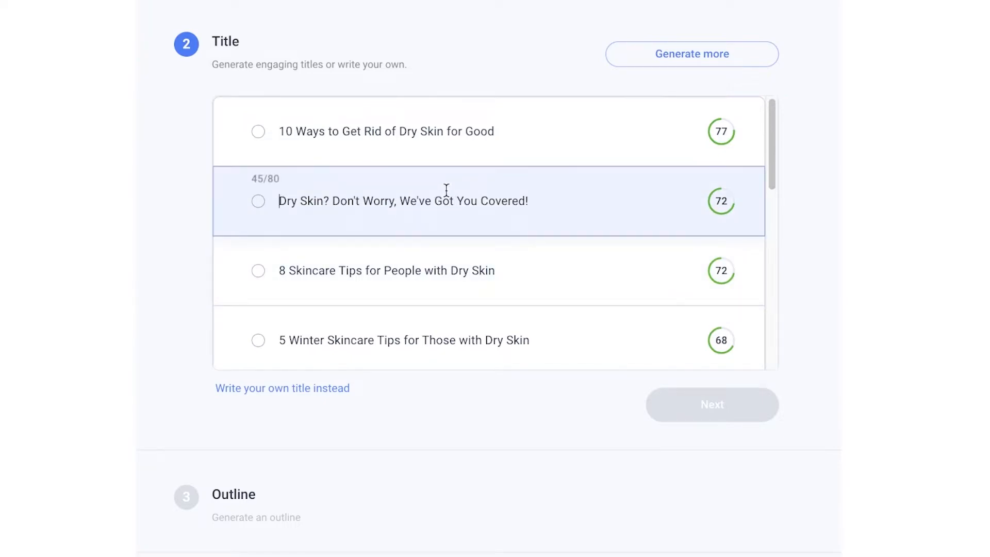
{"action": "left_click", "coordinate": [259, 203]}
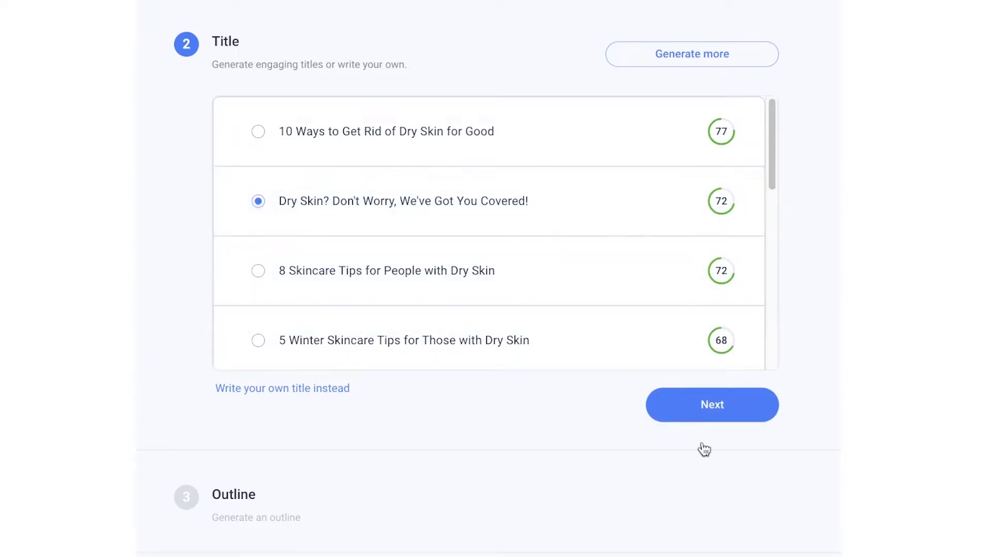
{"action": "left_click", "coordinate": [716, 407]}
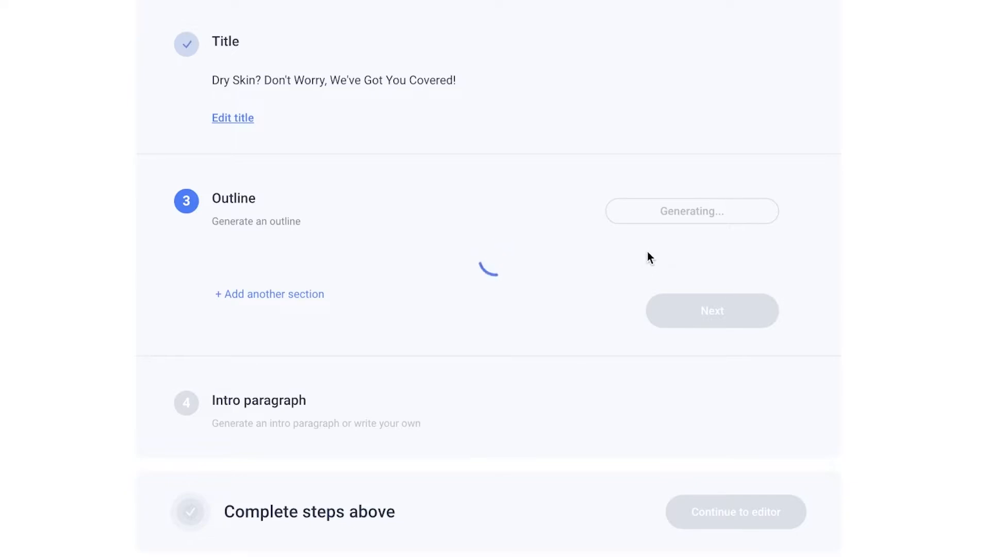
- Review the generated outline and clear the section 5 heading about acne and dark spots
{"action": "scroll", "coordinate": [660, 258], "scroll_direction": "down", "scroll_amount": 3}
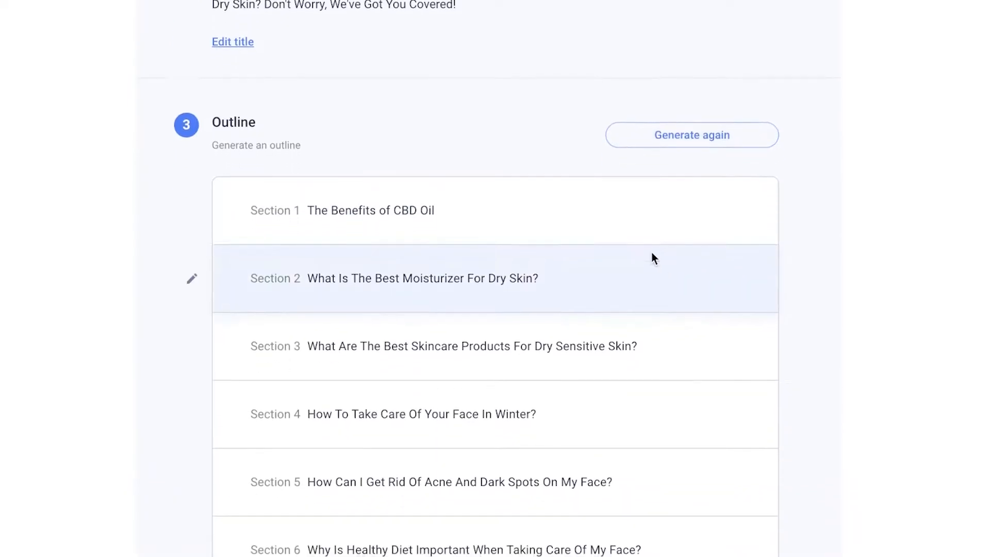
{"action": "scroll", "coordinate": [318, 206], "scroll_direction": "down", "scroll_amount": 1}
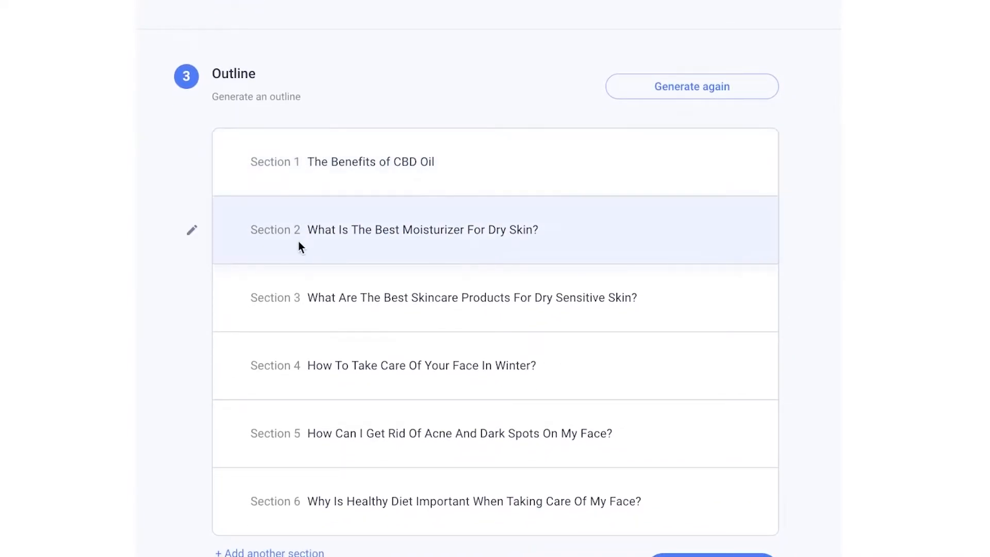
{"action": "scroll", "coordinate": [312, 376], "scroll_direction": "down", "scroll_amount": 1}
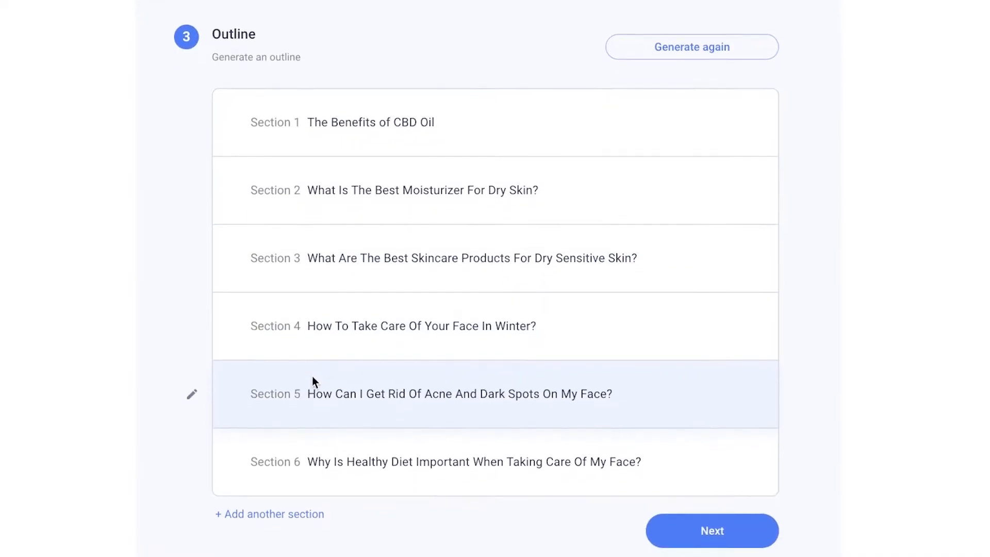
{"action": "scroll", "coordinate": [361, 458], "scroll_direction": "down", "scroll_amount": 2}
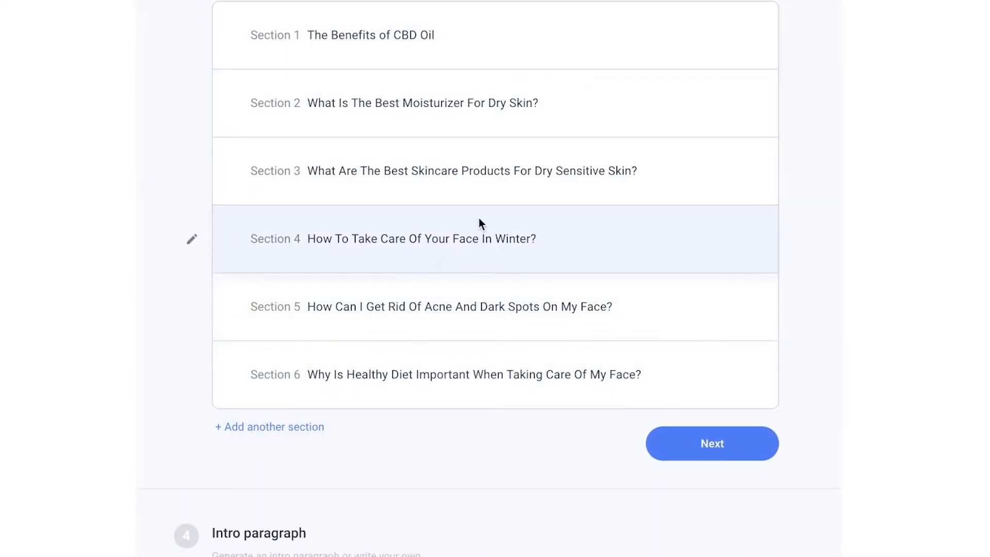
{"action": "scroll", "coordinate": [273, 173], "scroll_direction": "up", "scroll_amount": 1}
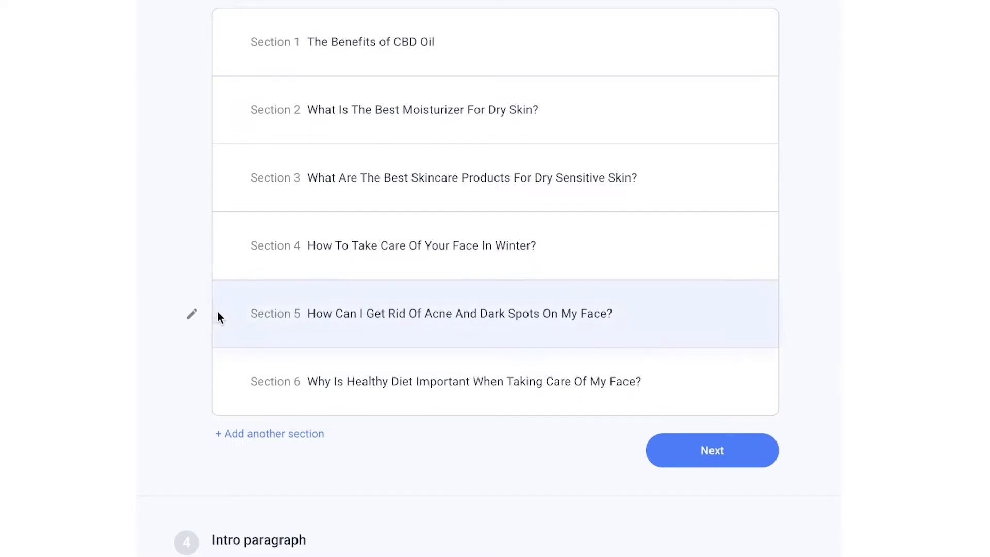
{"action": "left_click", "coordinate": [336, 313]}
{"action": "triple_click", "coordinate": [339, 315]}
{"action": "key", "text": "BackSpace"}
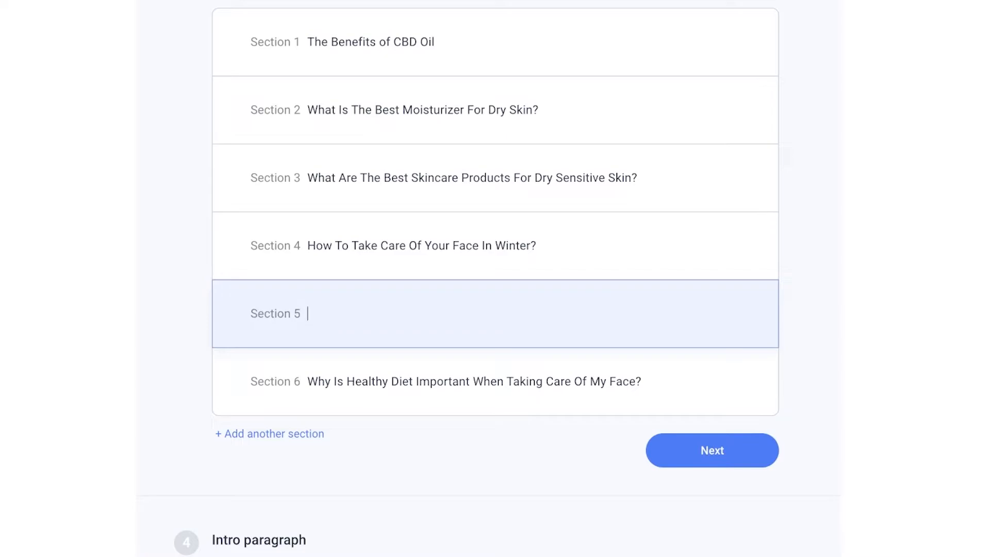
{"action": "left_click", "coordinate": [982, 325]}
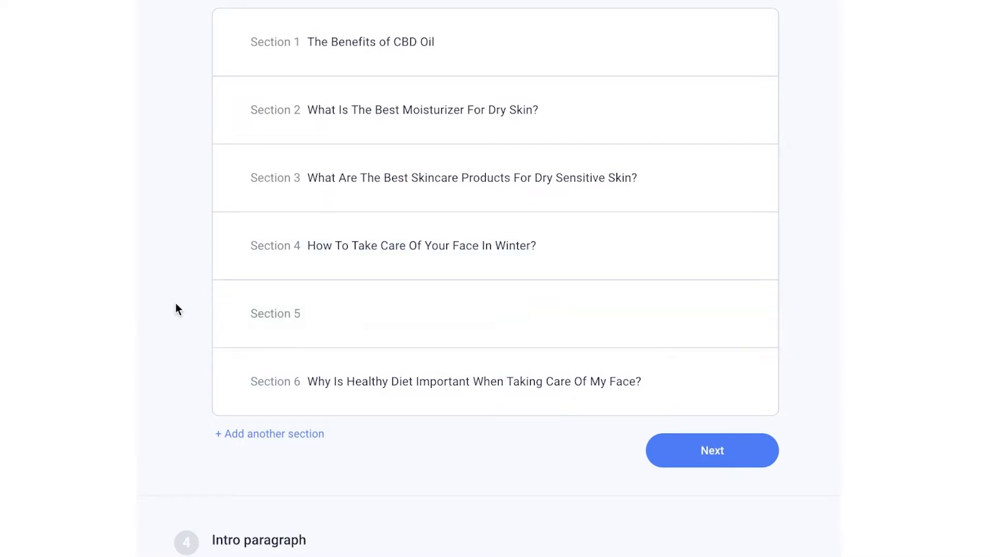
- Copy the section 6 heading "Why Is Healthy Diet Important When Taking Care Of My Face?" into section 5
{"action": "left_click", "coordinate": [320, 322]}
{"action": "left_click", "coordinate": [405, 382]}
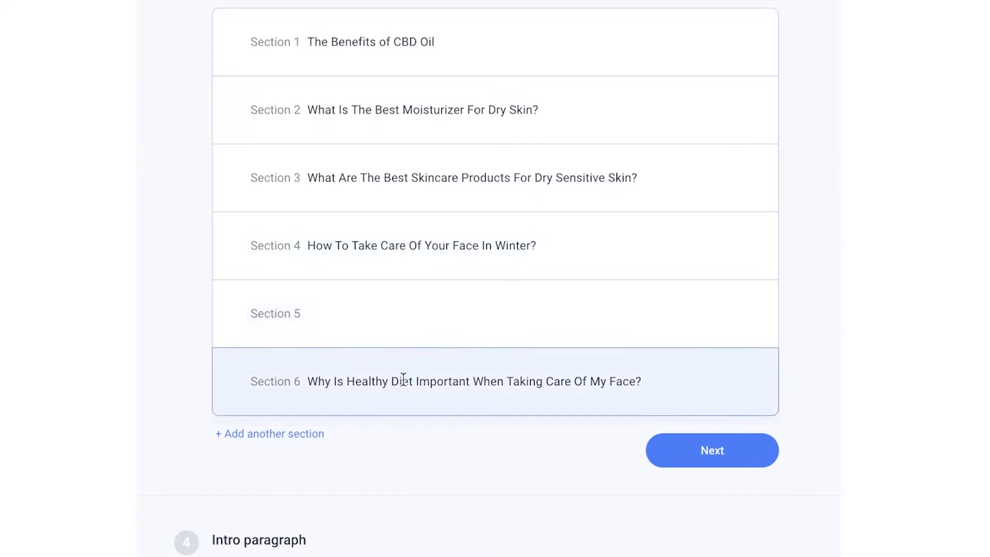
{"action": "triple_click", "coordinate": [405, 382]}
{"action": "right_click", "coordinate": [405, 381]}
{"action": "left_click", "coordinate": [394, 313]}
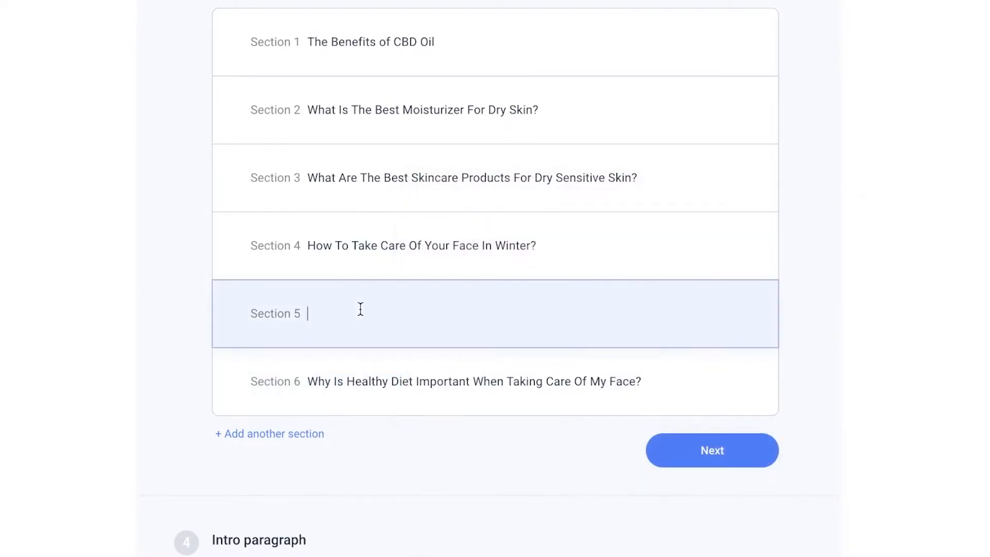
{"action": "right_click", "coordinate": [361, 309]}
{"action": "left_click", "coordinate": [397, 435]}
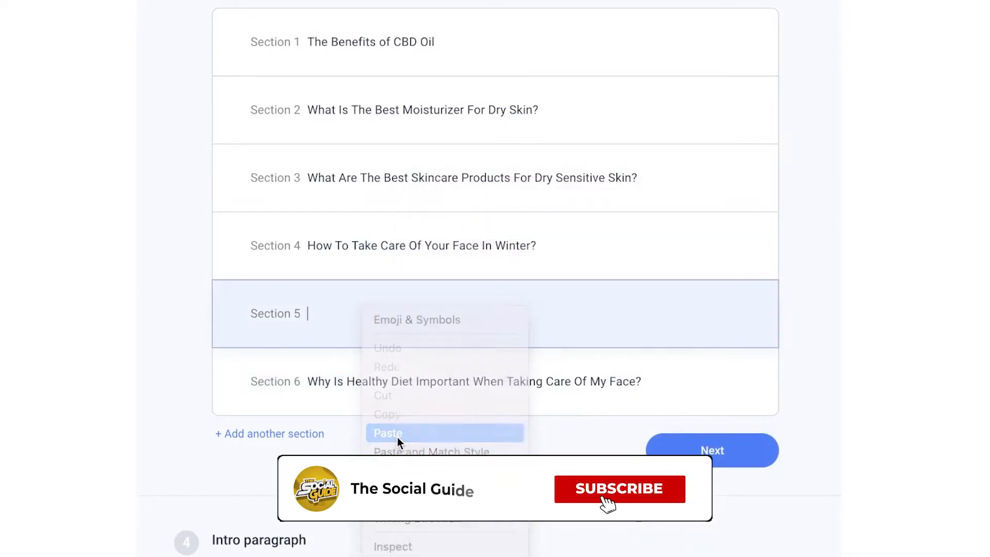
- Clear the duplicated section 6 heading and submit the outline to generate intro paragraphs
{"action": "left_click", "coordinate": [493, 374]}
{"action": "triple_click", "coordinate": [493, 373]}
{"action": "key", "text": "BackSpace"}
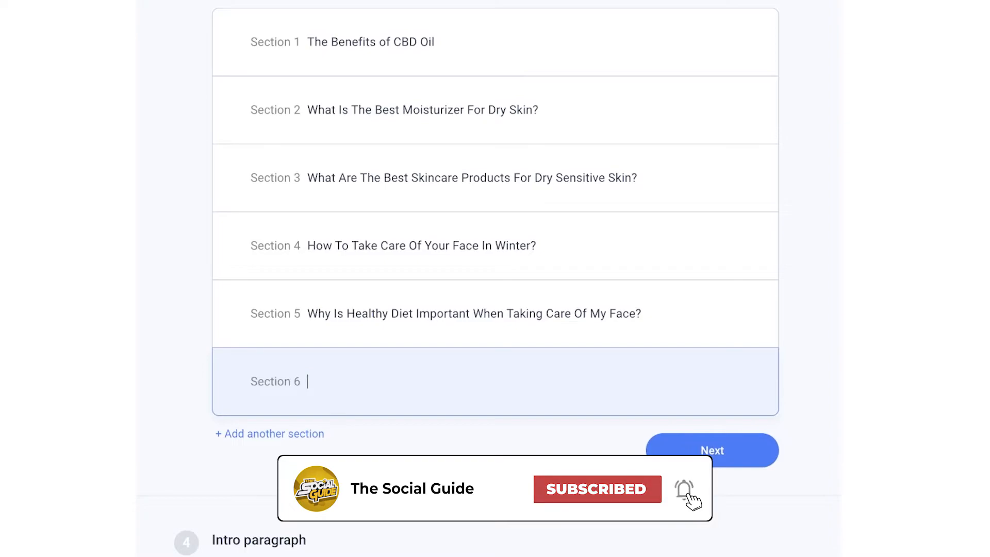
{"action": "left_click", "coordinate": [197, 343]}
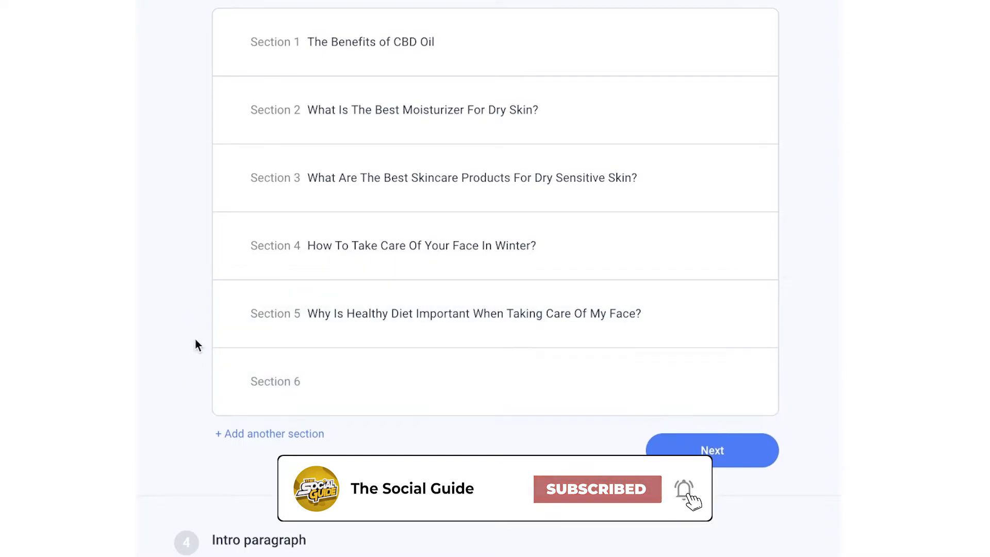
{"action": "left_click", "coordinate": [713, 450]}
{"action": "scroll", "coordinate": [909, 156], "scroll_direction": "up", "scroll_amount": 1}
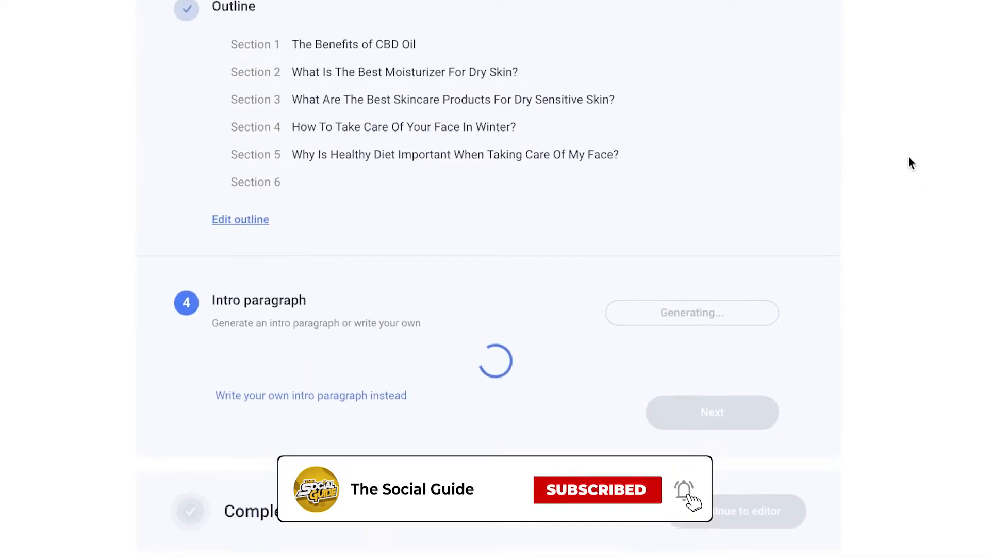
- Reopen the outline to name section 6 "Conclusion" and continue to the suggested intro paragraphs
{"action": "left_click", "coordinate": [225, 230]}
{"action": "left_click", "coordinate": [389, 448]}
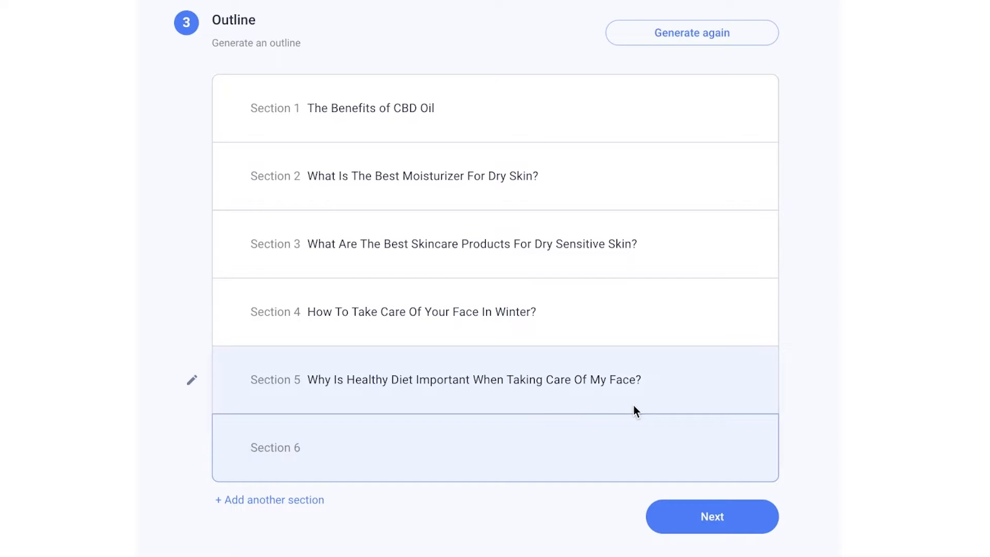
{"action": "type", "text": "Conclusion"}
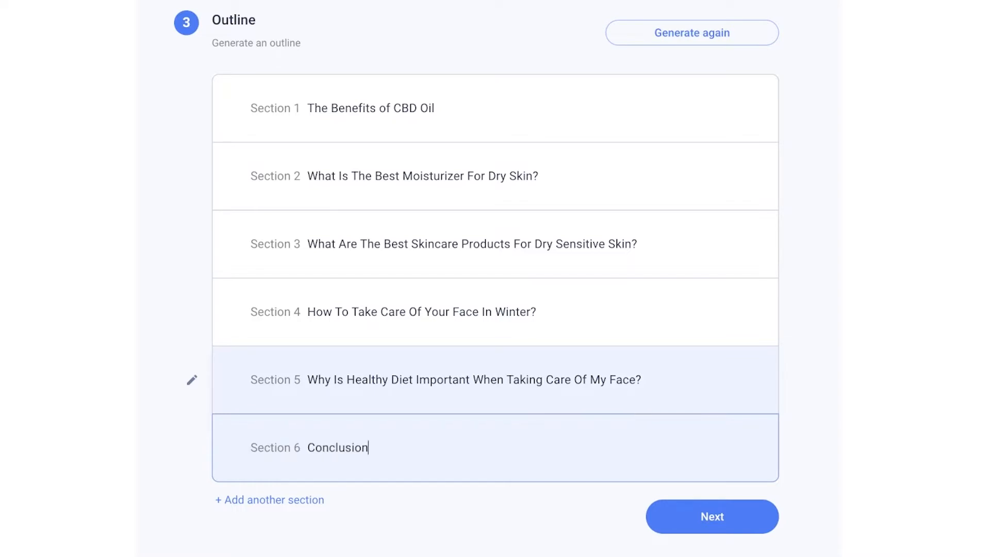
{"action": "left_click", "coordinate": [751, 531]}
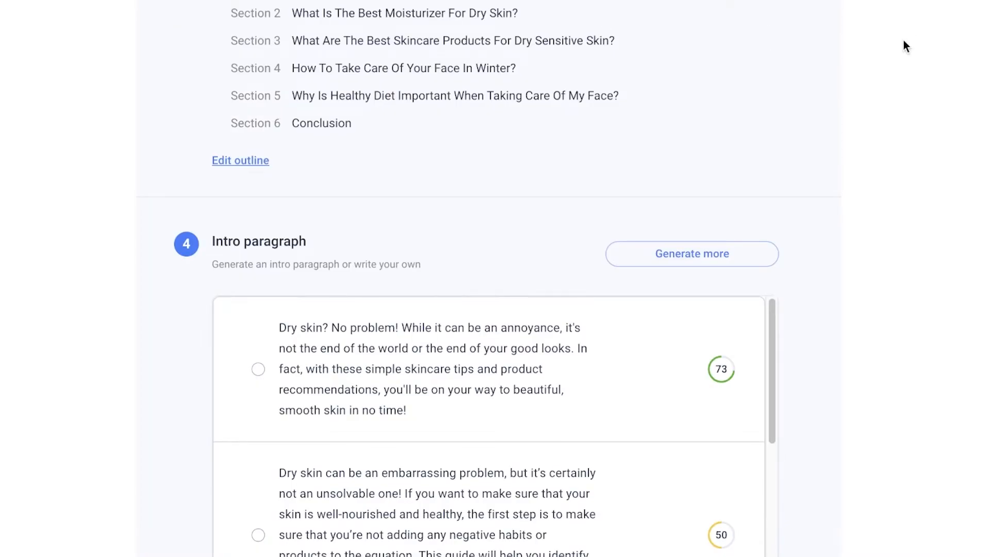
{"action": "scroll", "coordinate": [800, 107], "scroll_direction": "down", "scroll_amount": 1}
{"action": "scroll", "coordinate": [685, 97], "scroll_direction": "down", "scroll_amount": 3}
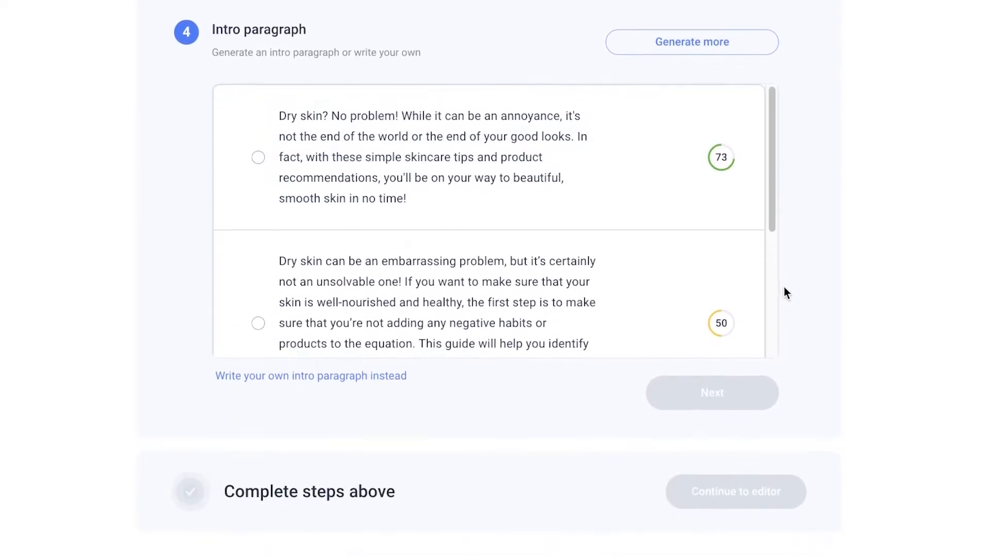
- Choose the first suggested intro paragraph, beginning "Dry skin? No problem!", and submit it to complete the setup
{"action": "scroll", "coordinate": [402, 155], "scroll_direction": "up", "scroll_amount": 1}
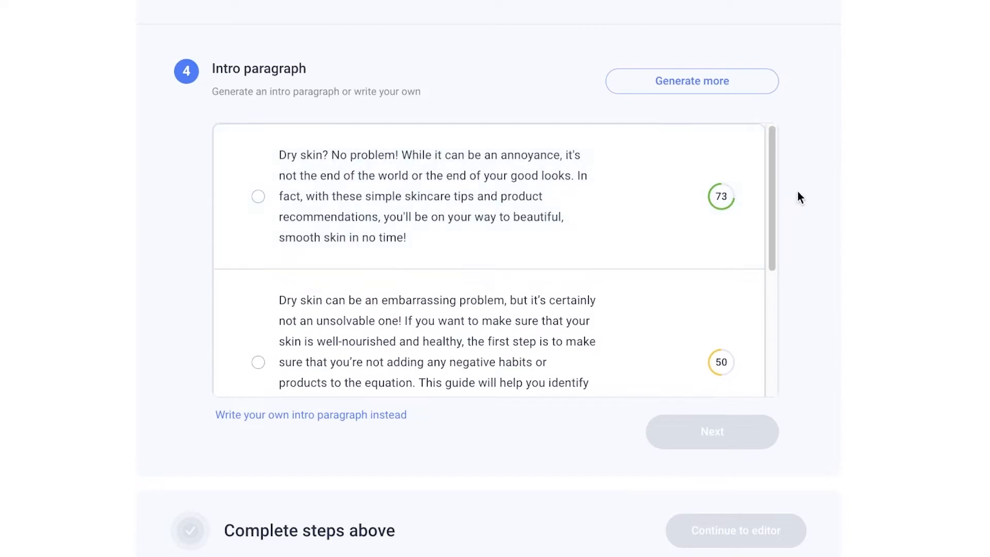
{"action": "left_click_drag", "start_coordinate": [773, 192], "coordinate": [857, 93]}
{"action": "left_click", "coordinate": [580, 196]}
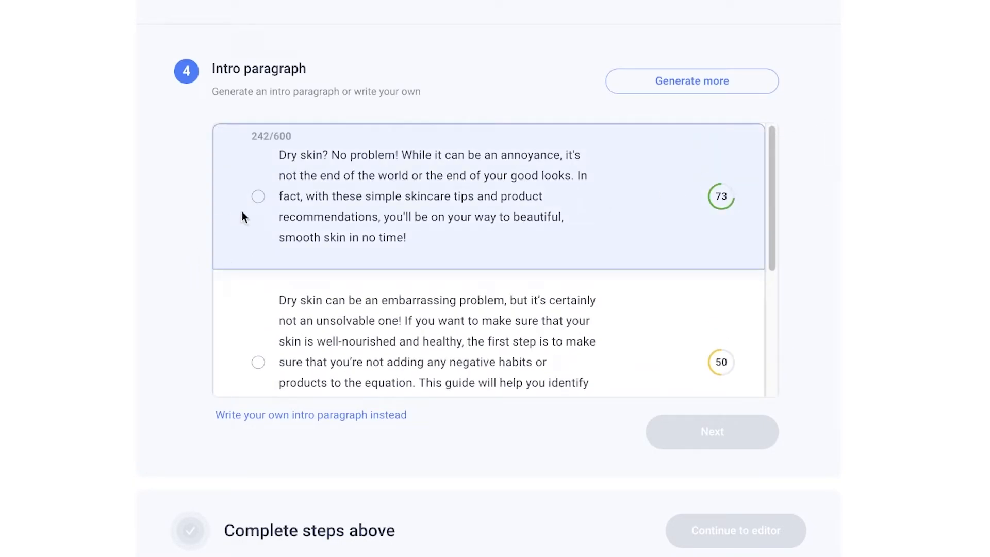
{"action": "left_click", "coordinate": [258, 197]}
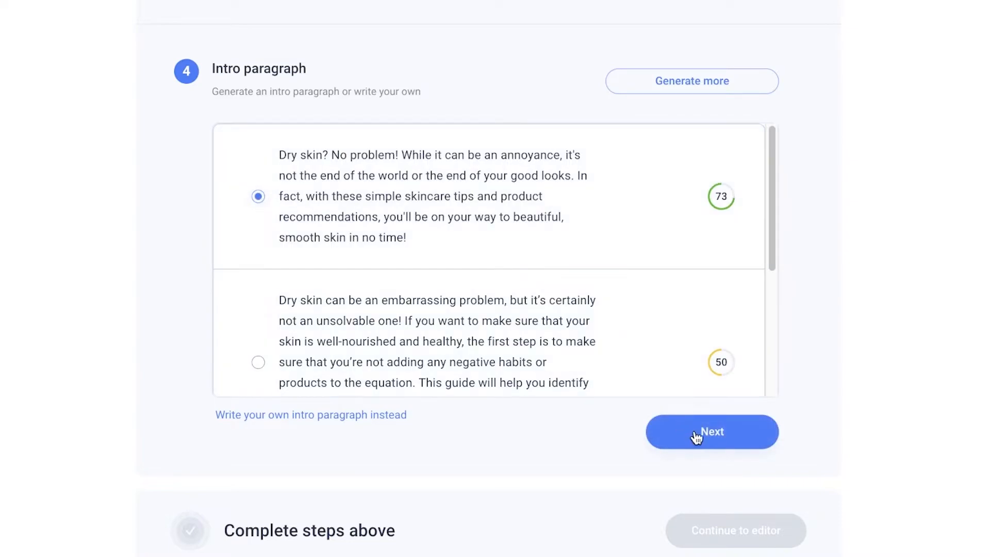
{"action": "left_click", "coordinate": [697, 436]}
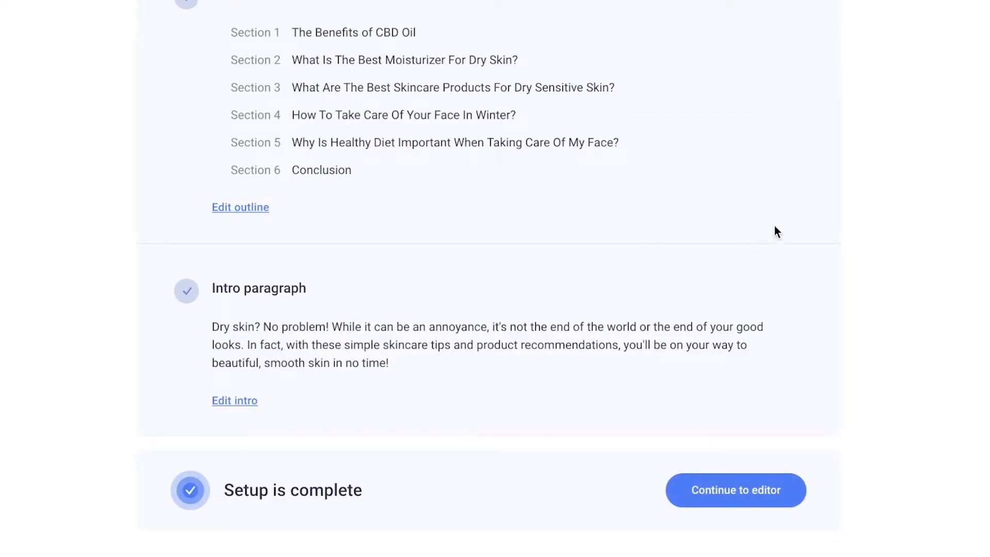
- Review the completed blog post setup, checking the description, title, outline sections and intro paragraph
{"action": "scroll", "coordinate": [775, 225], "scroll_direction": "up", "scroll_amount": 10}
{"action": "scroll", "coordinate": [192, 322], "scroll_direction": "down", "scroll_amount": 1}
{"action": "scroll", "coordinate": [752, 85], "scroll_direction": "down", "scroll_amount": 1}
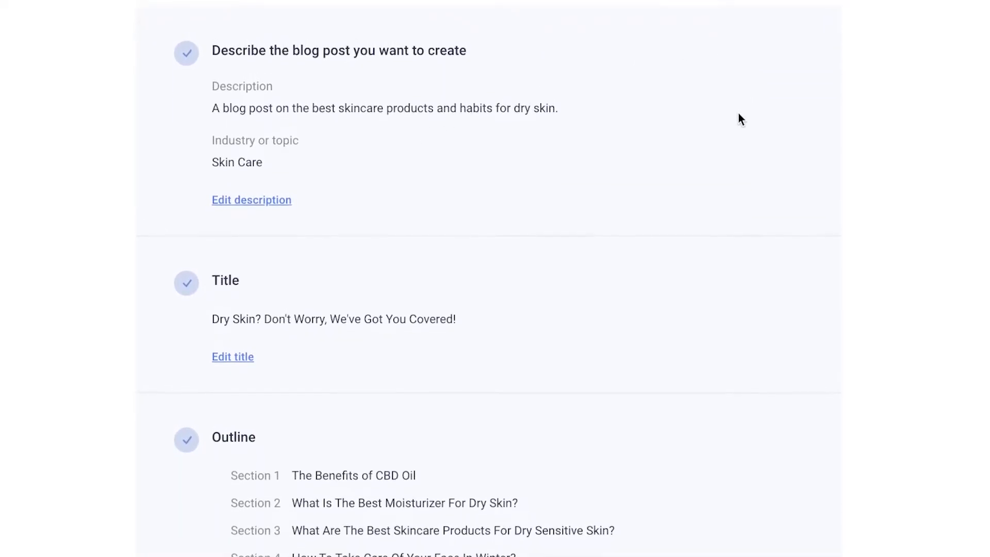
{"action": "scroll", "coordinate": [739, 113], "scroll_direction": "down", "scroll_amount": 4}
{"action": "scroll", "coordinate": [746, 127], "scroll_direction": "down", "scroll_amount": 4}
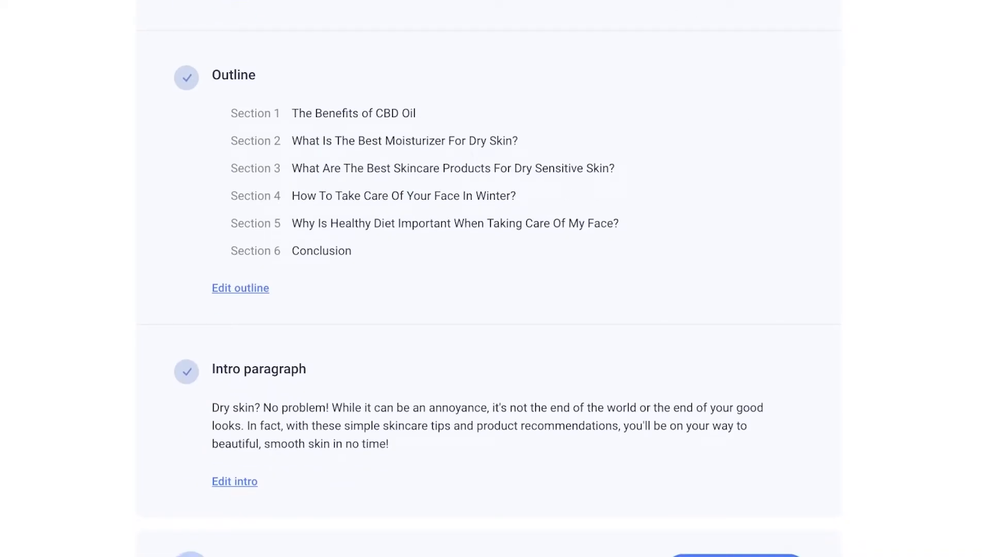
{"action": "scroll", "coordinate": [589, 133], "scroll_direction": "down", "scroll_amount": 2}
{"action": "scroll", "coordinate": [571, 316], "scroll_direction": "up", "scroll_amount": 5}
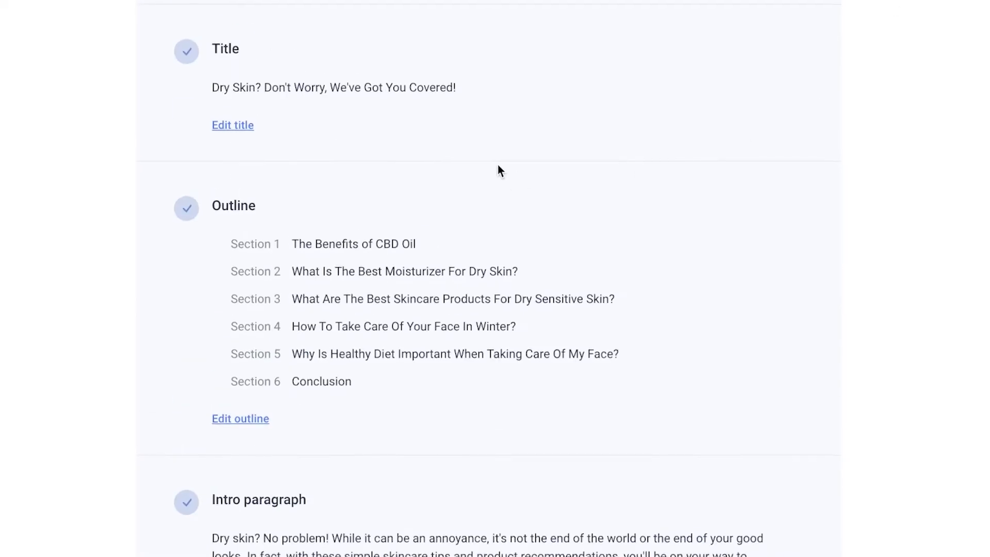
{"action": "scroll", "coordinate": [527, 165], "scroll_direction": "down", "scroll_amount": 4}
{"action": "scroll", "coordinate": [722, 232], "scroll_direction": "down", "scroll_amount": 1}
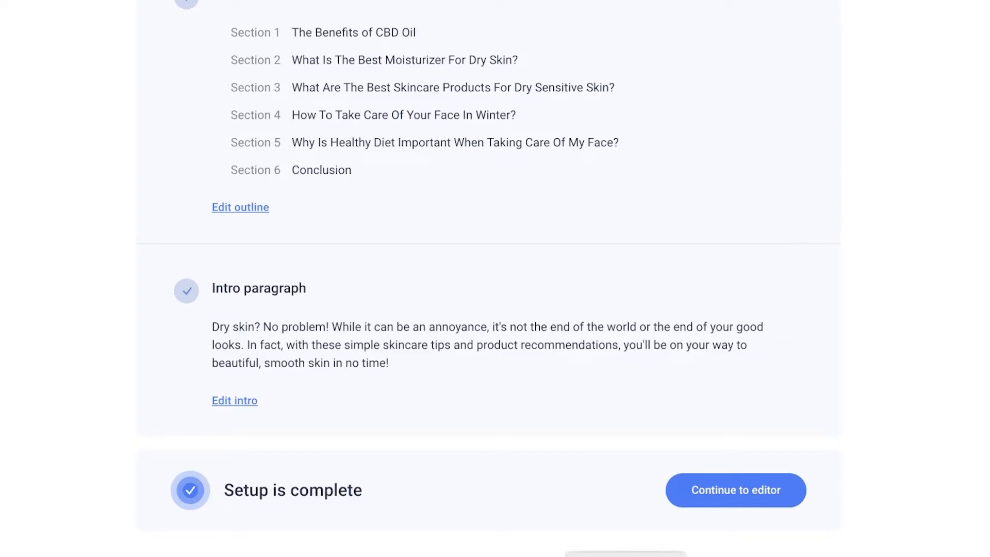
- Continue to the blog post editor and dismiss the Project Brief tip
{"action": "left_click", "coordinate": [719, 491]}
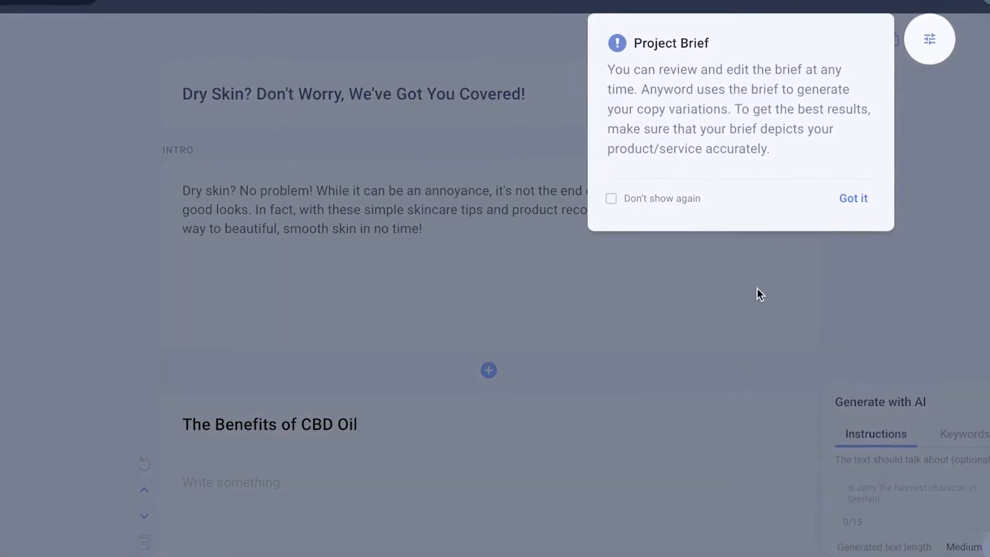
{"action": "left_click", "coordinate": [842, 201]}
{"action": "scroll", "coordinate": [396, 314], "scroll_direction": "down", "scroll_amount": 5}
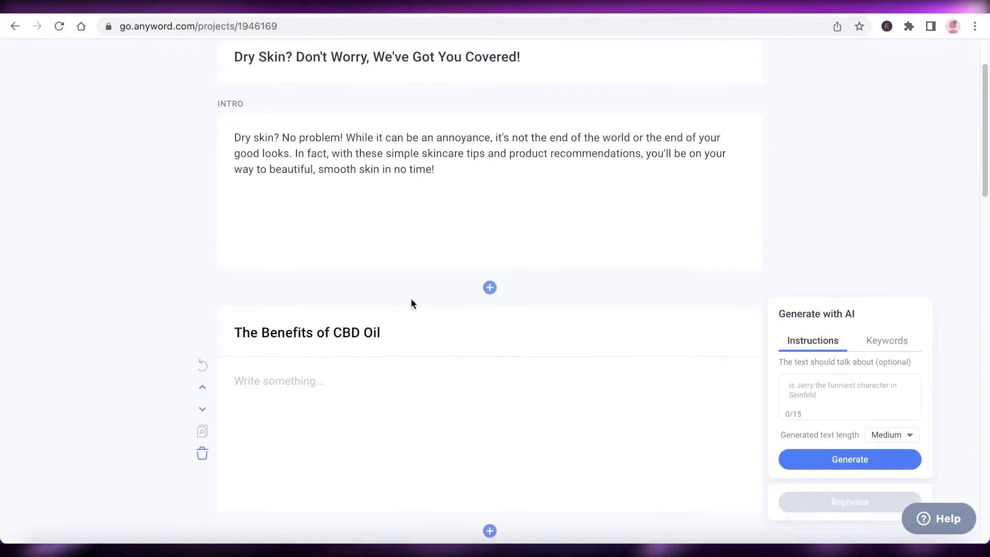
{"action": "scroll", "coordinate": [463, 178], "scroll_direction": "up", "scroll_amount": 5}
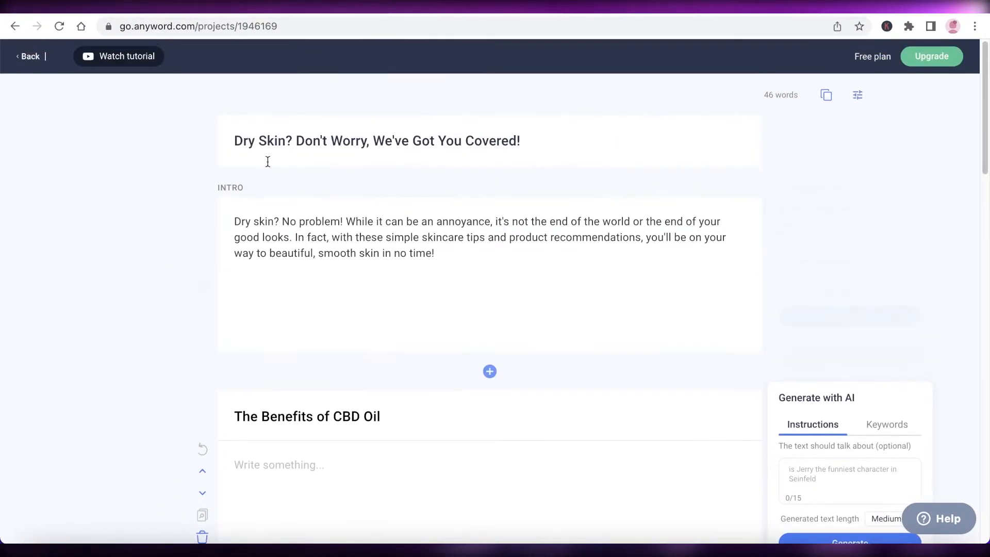
- Generate medium-length AI text for the section "What Are The Best Skincare Products For Dry Sensitive Skin?"
{"action": "scroll", "coordinate": [375, 200], "scroll_direction": "down", "scroll_amount": 15}
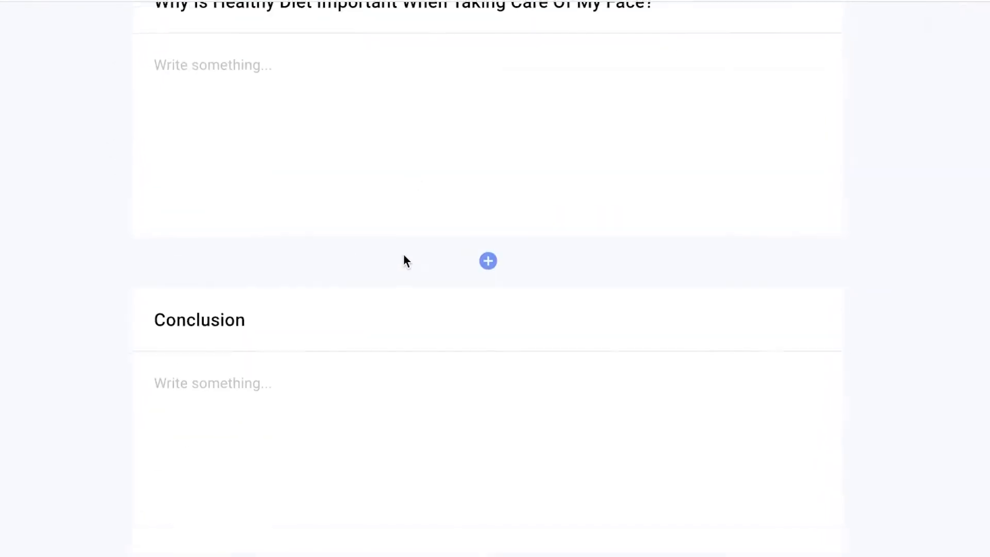
{"action": "left_click", "coordinate": [248, 288]}
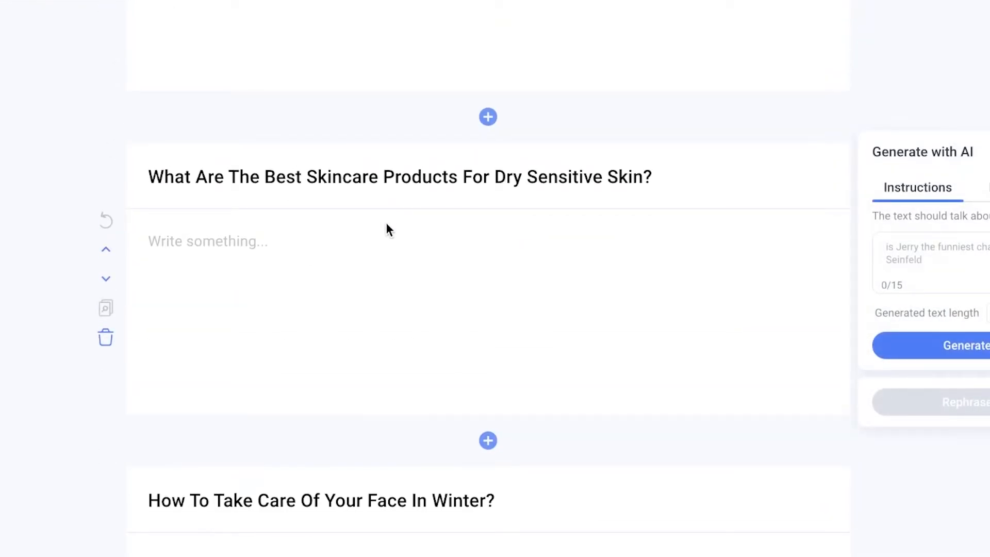
{"action": "left_click", "coordinate": [932, 349]}
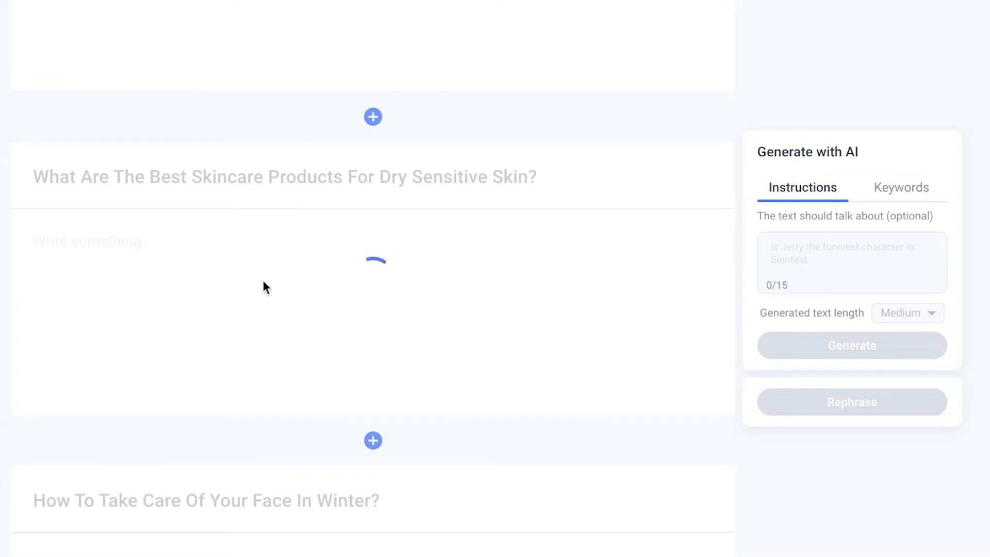
- Generate text for the section "How To Take Care Of Your Face In Winter?" with the instruction "Moisturise regularly"
{"action": "scroll", "coordinate": [372, 299], "scroll_direction": "down", "scroll_amount": 1}
{"action": "scroll", "coordinate": [760, 227], "scroll_direction": "down", "scroll_amount": 5}
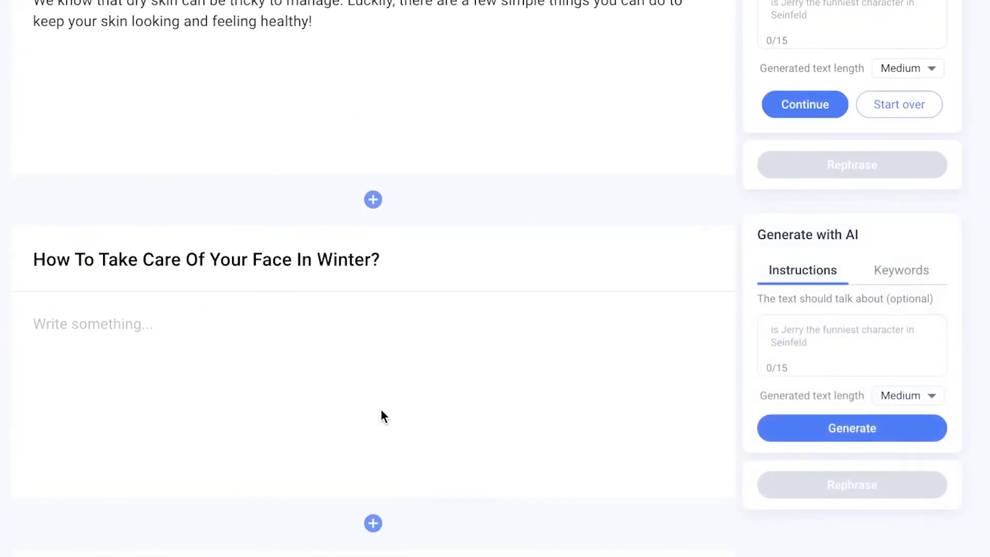
{"action": "left_click", "coordinate": [807, 282]}
{"action": "type", "text": "Moisturise regularly"}
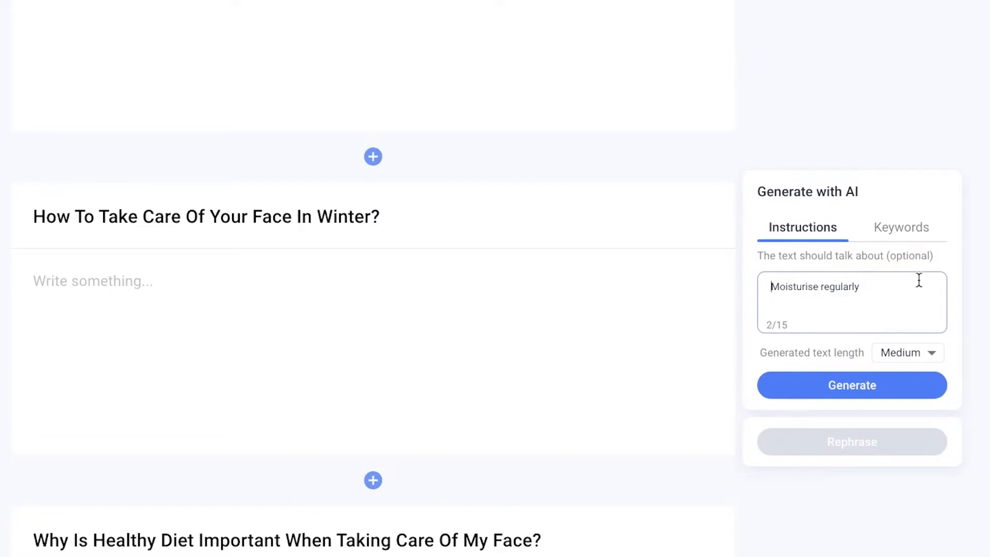
{"action": "left_click", "coordinate": [858, 391]}
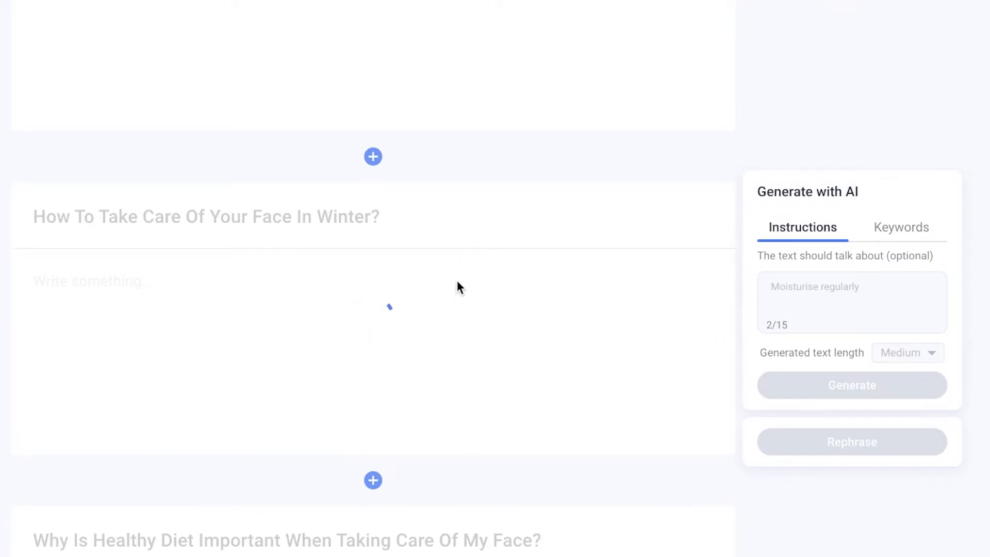
- Generate medium-length AI text for the section "Why Is Healthy Diet Important When Taking Care Of My Face?"
{"action": "scroll", "coordinate": [480, 269], "scroll_direction": "down", "scroll_amount": 7}
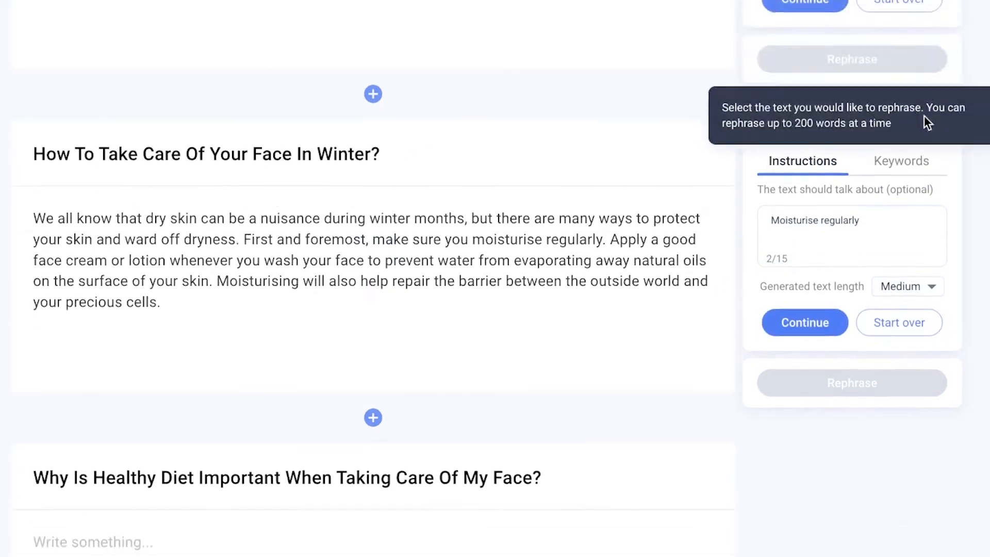
{"action": "left_click", "coordinate": [843, 361]}
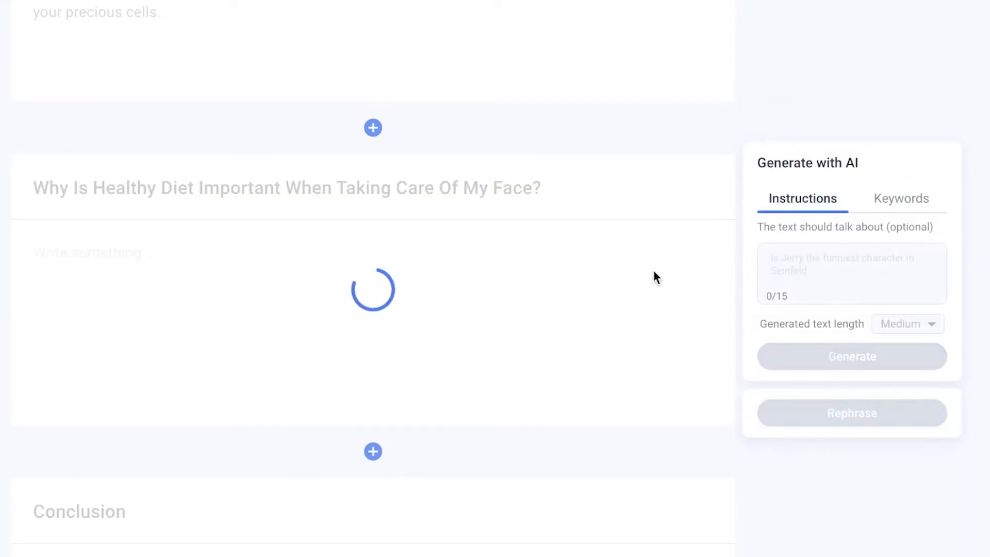
{"action": "scroll", "coordinate": [810, 263], "scroll_direction": "down", "scroll_amount": 4}
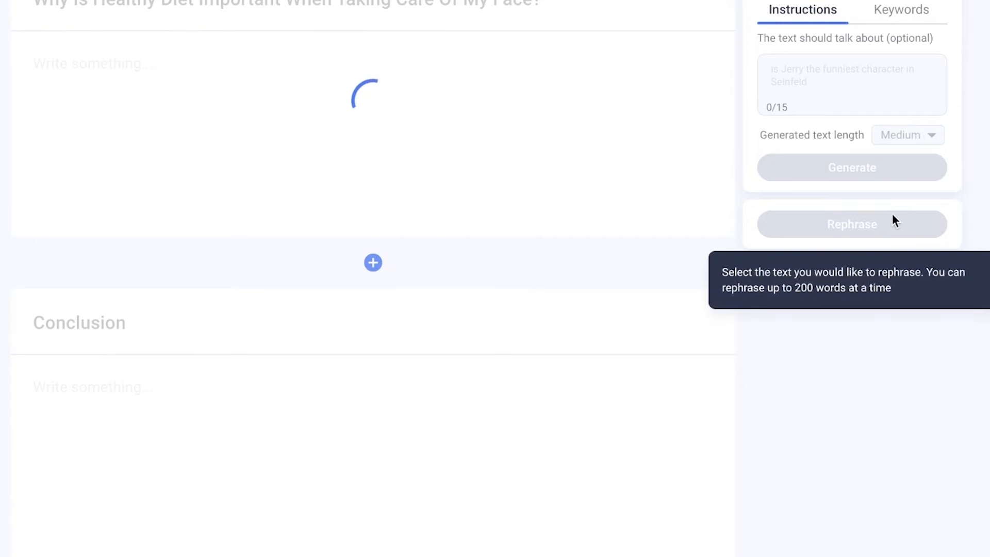
- Set the generated text length to Long for the best skincare products section and continue its AI text
{"action": "scroll", "coordinate": [743, 227], "scroll_direction": "up", "scroll_amount": 16}
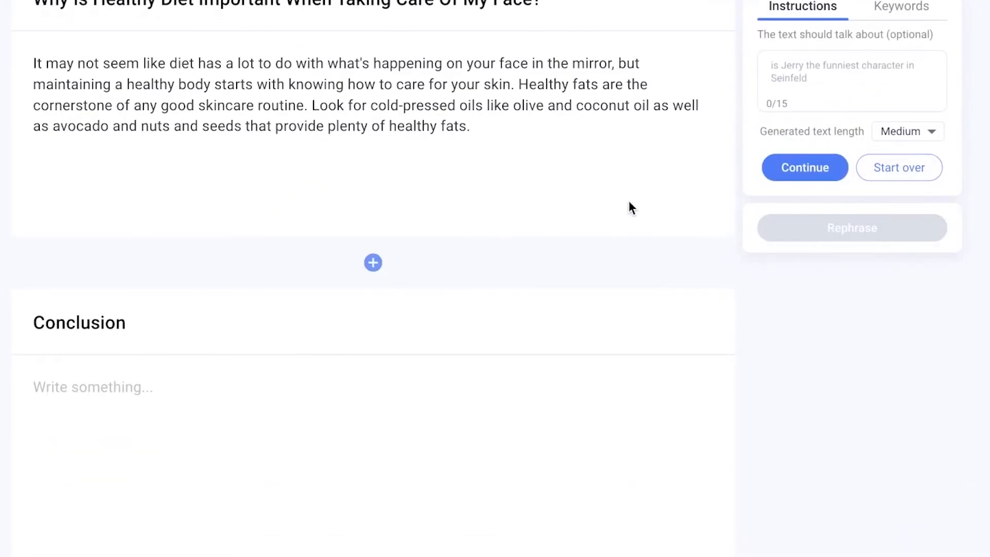
{"action": "scroll", "coordinate": [886, 151], "scroll_direction": "up", "scroll_amount": 10}
{"action": "scroll", "coordinate": [886, 153], "scroll_direction": "up", "scroll_amount": 5}
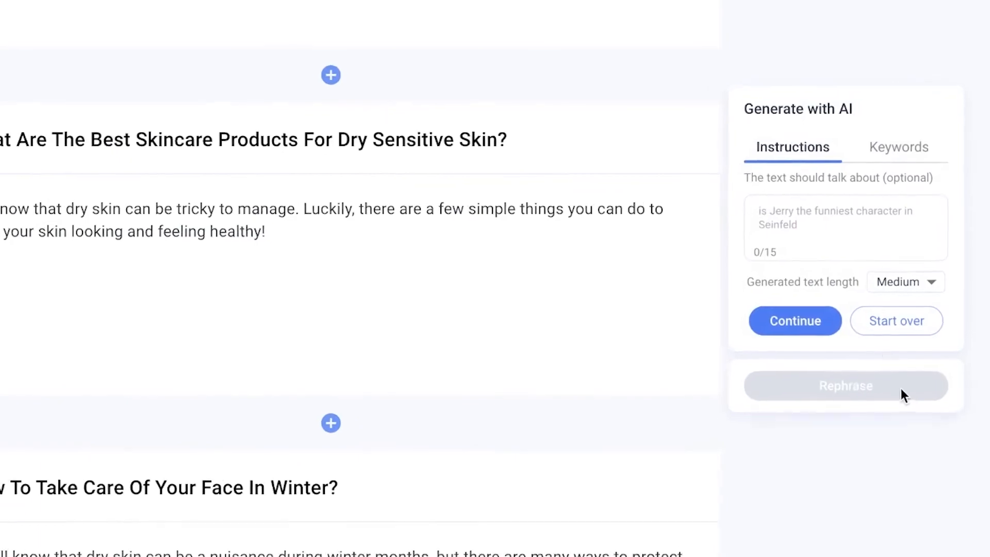
{"action": "left_click", "coordinate": [906, 282]}
{"action": "left_click", "coordinate": [905, 315]}
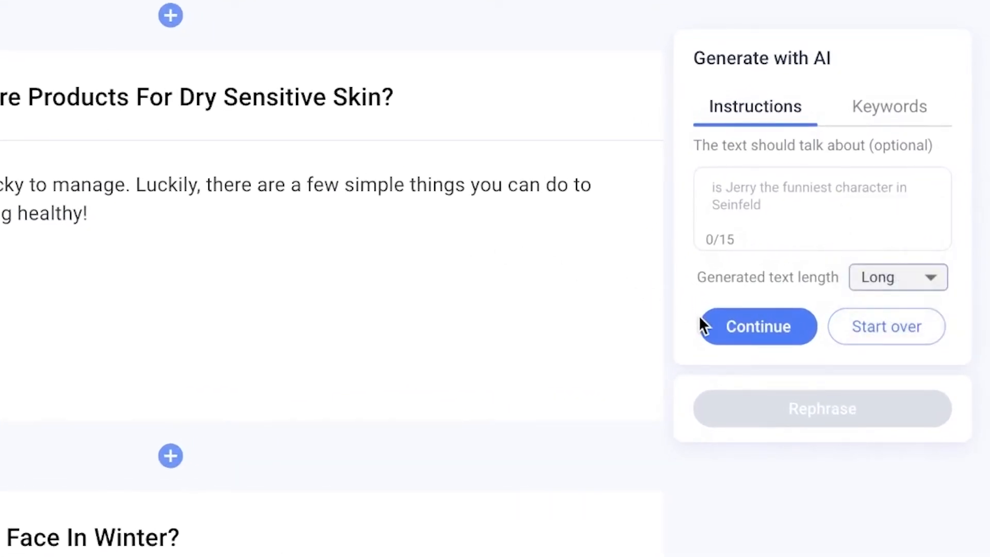
{"action": "left_click", "coordinate": [727, 326]}
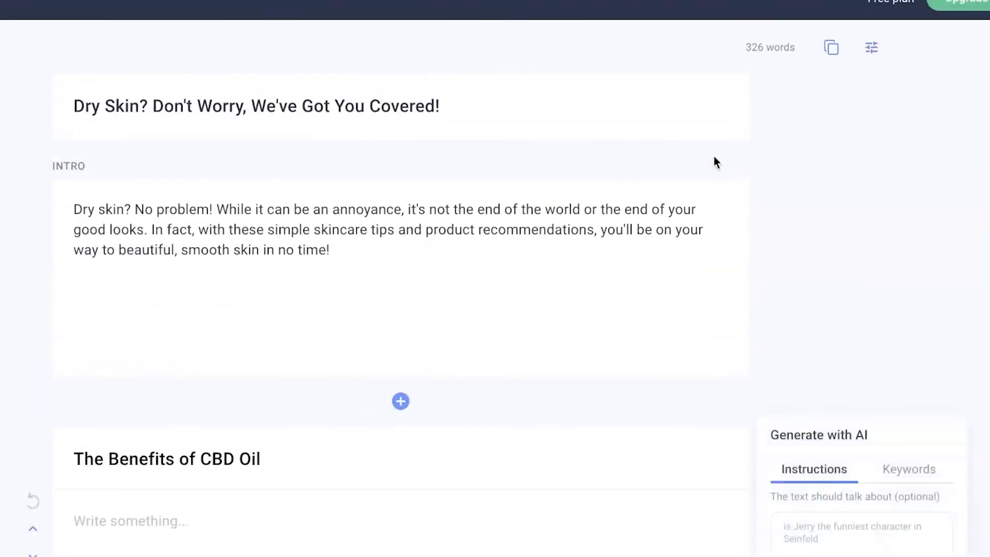
- Delete the empty section "The Benefits of CBD Oil" from the blog post
{"action": "scroll", "coordinate": [714, 155], "scroll_direction": "down", "scroll_amount": 4}
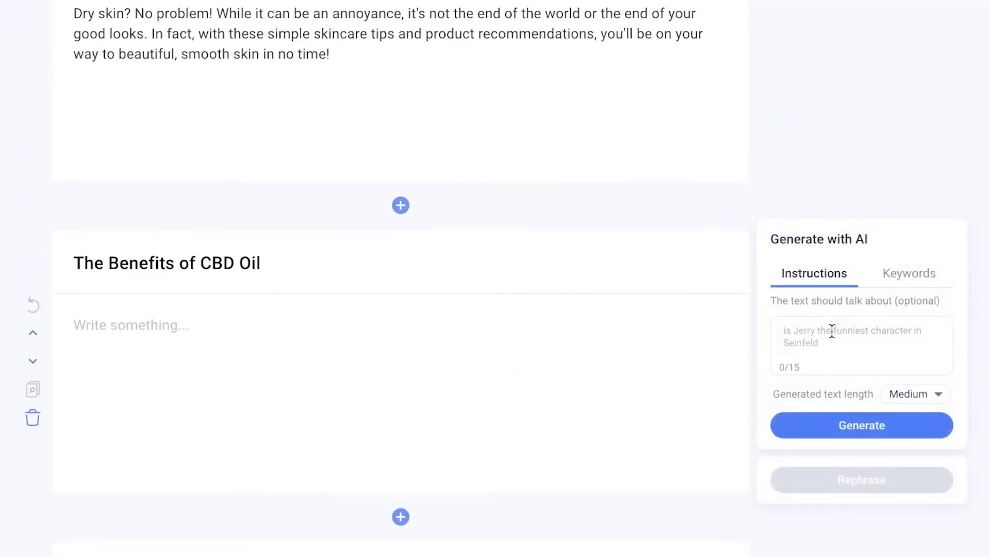
{"action": "left_click", "coordinate": [848, 451]}
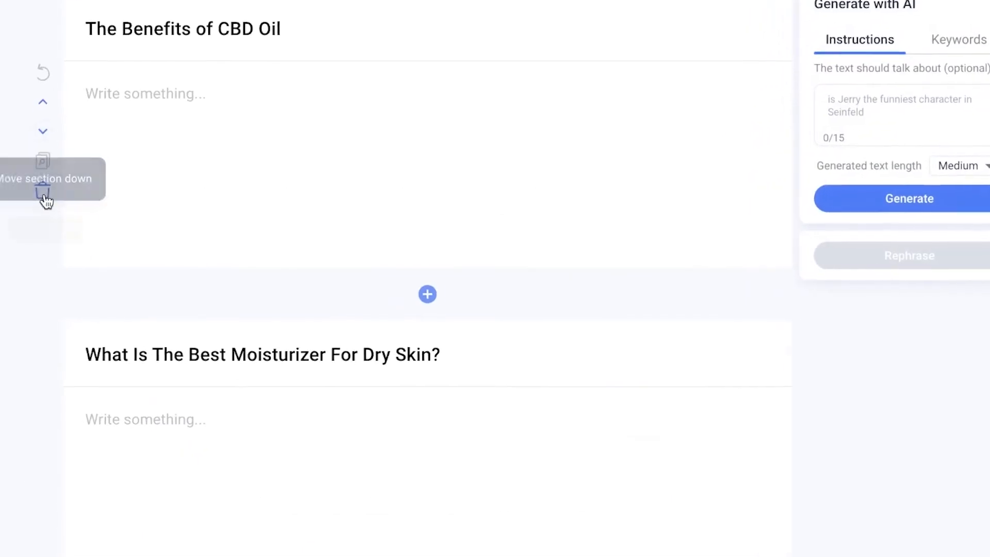
{"action": "left_click", "coordinate": [43, 199]}
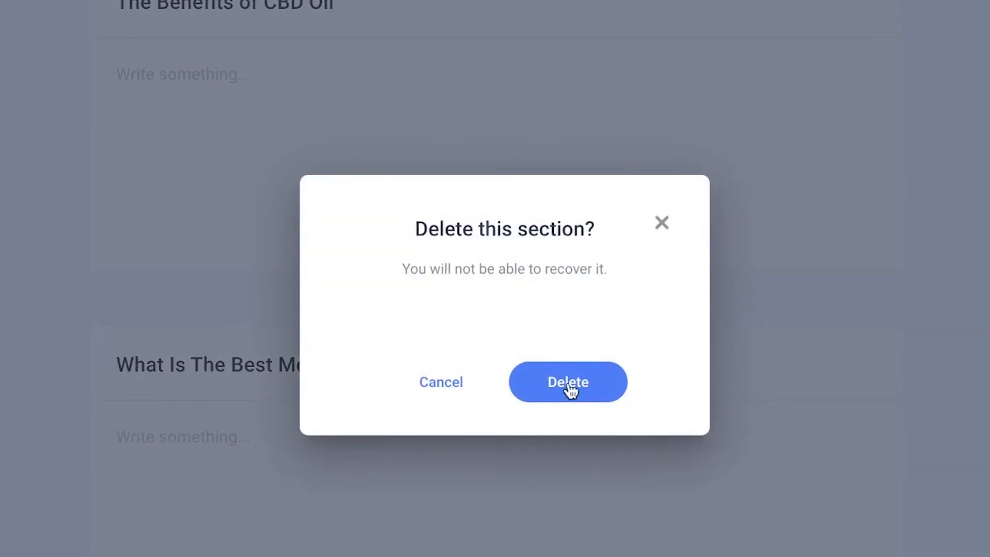
{"action": "left_click", "coordinate": [573, 387]}
- Move the section "How To Take Care Of Your Face In Winter?" below the healthy diet section
{"action": "scroll", "coordinate": [26, 157], "scroll_direction": "down", "scroll_amount": 10}
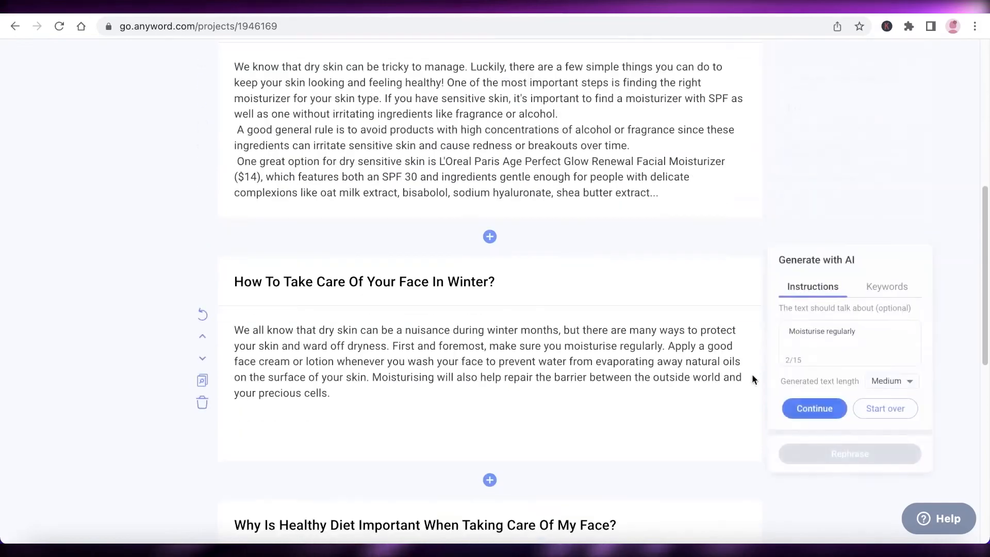
{"action": "scroll", "coordinate": [752, 373], "scroll_direction": "down", "scroll_amount": 9}
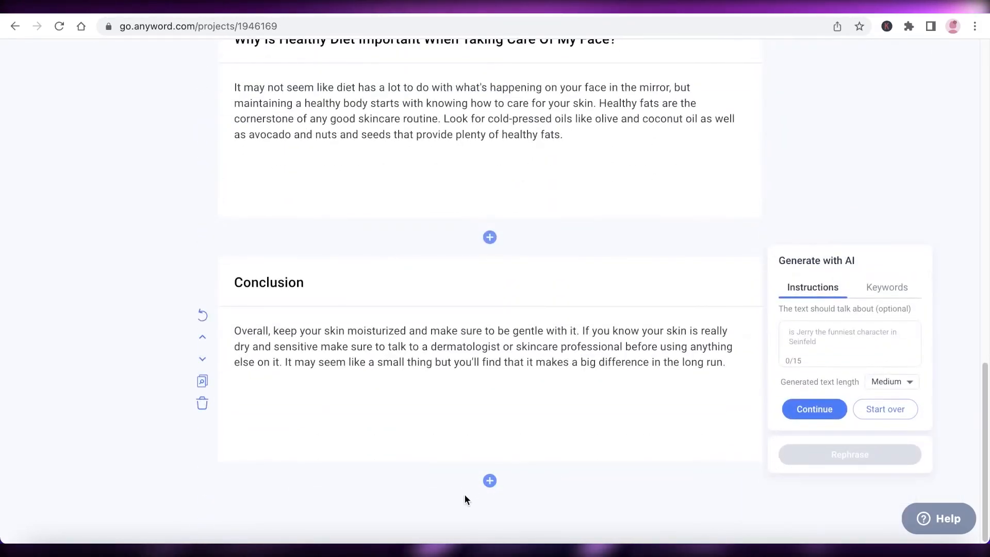
{"action": "scroll", "coordinate": [219, 93], "scroll_direction": "up", "scroll_amount": 10}
{"action": "scroll", "coordinate": [218, 98], "scroll_direction": "up", "scroll_amount": 5}
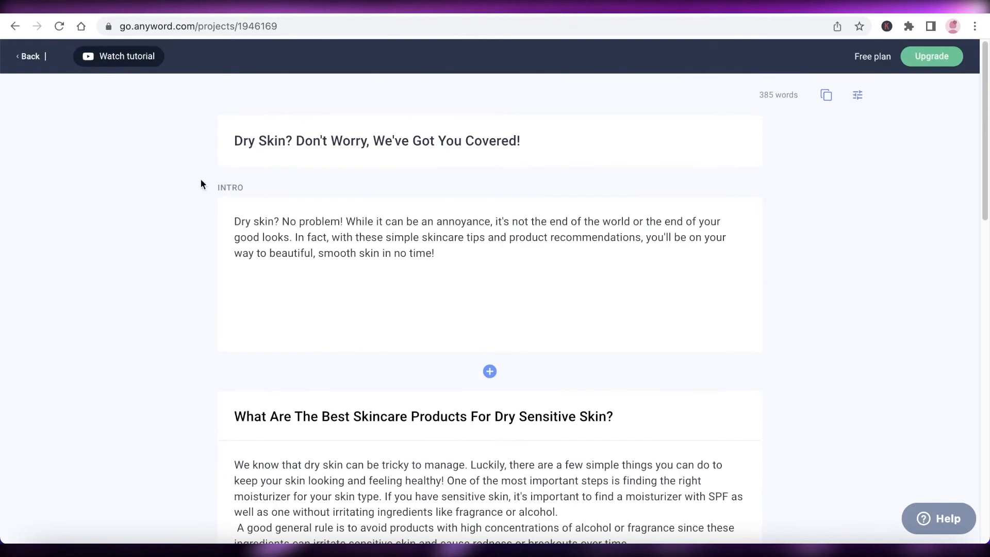
{"action": "scroll", "coordinate": [201, 287], "scroll_direction": "down", "scroll_amount": 8}
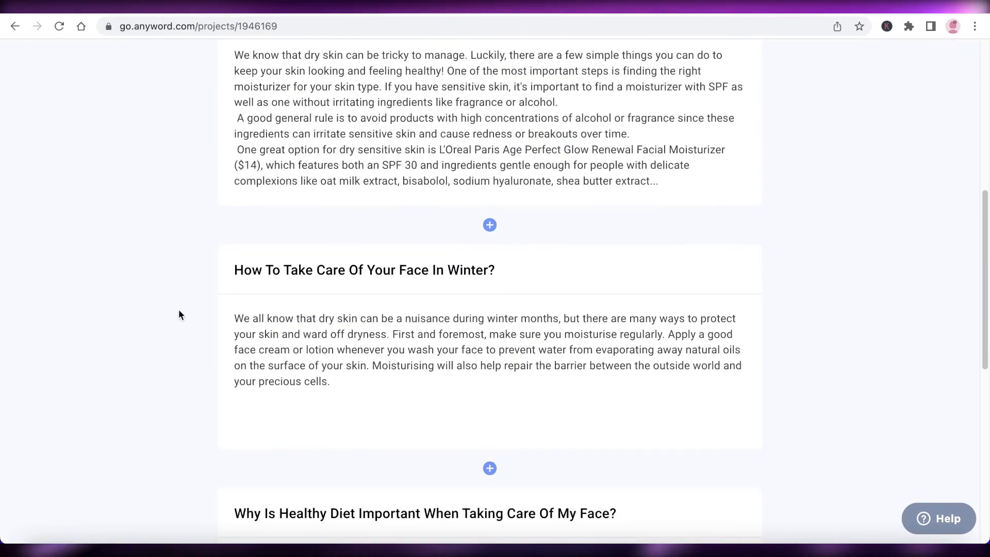
{"action": "left_click", "coordinate": [204, 347]}
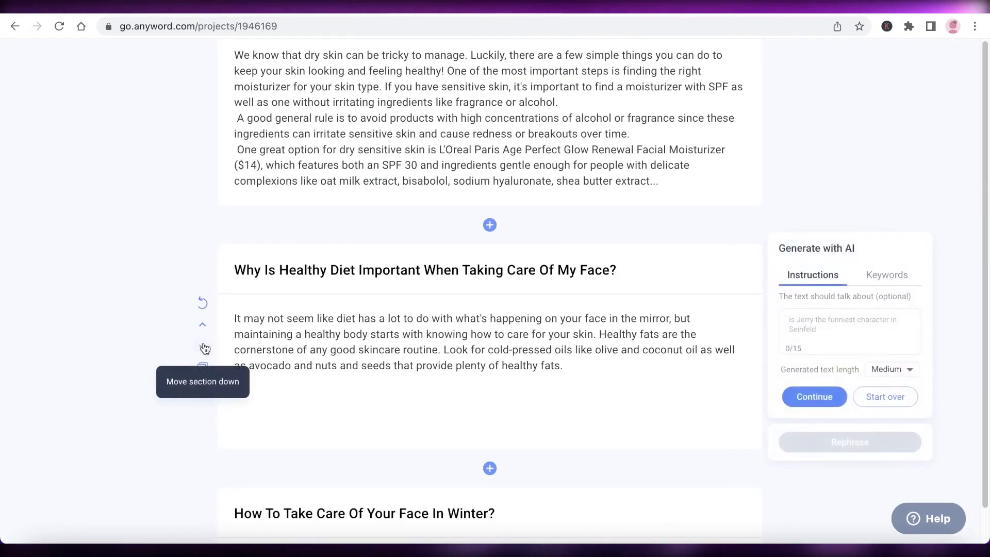
- View the upgrade plans and their pricing for very small businesses, and return to the blog post
{"action": "scroll", "coordinate": [215, 326], "scroll_direction": "down", "scroll_amount": 9}
{"action": "scroll", "coordinate": [549, 356], "scroll_direction": "up", "scroll_amount": 17}
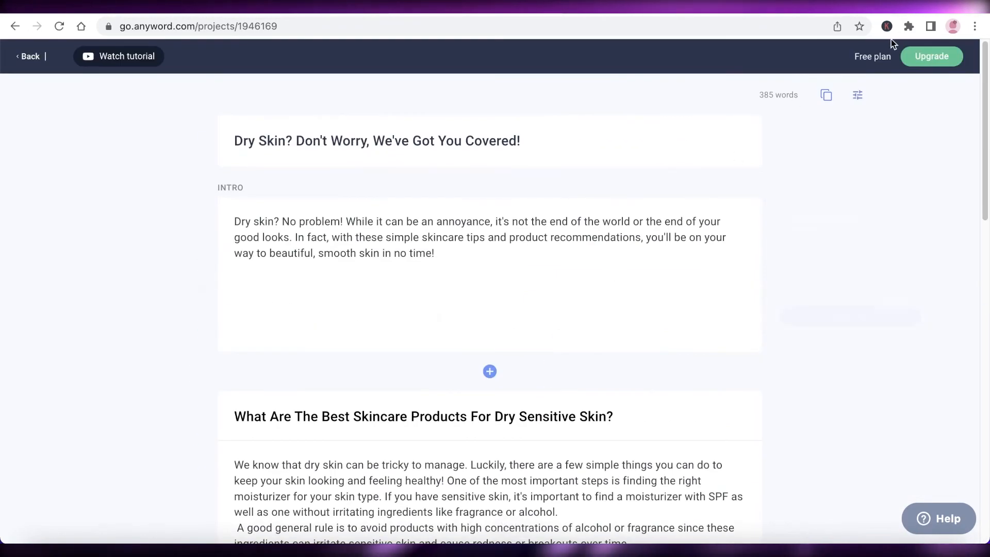
{"action": "left_click", "coordinate": [944, 55]}
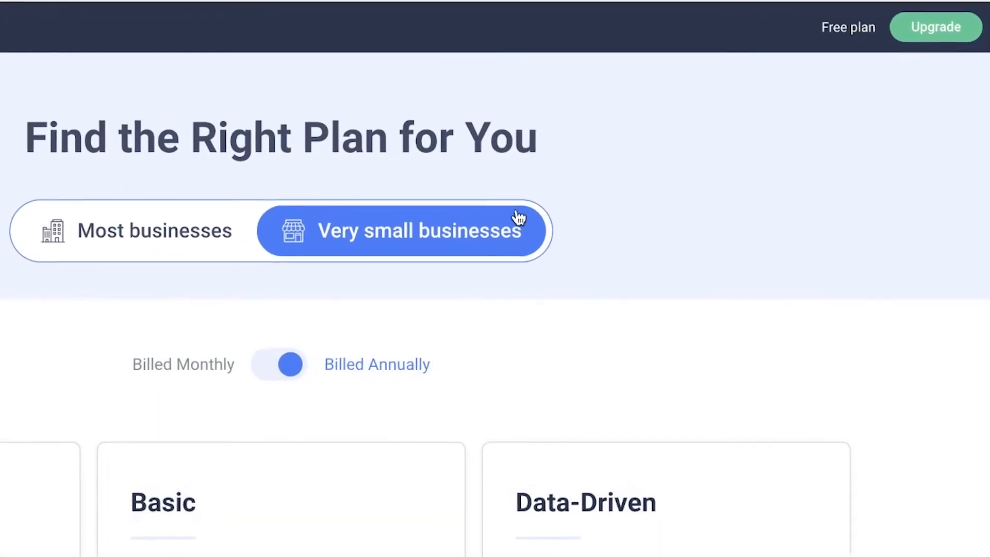
{"action": "scroll", "coordinate": [521, 217], "scroll_direction": "down", "scroll_amount": 10}
{"action": "scroll", "coordinate": [521, 217], "scroll_direction": "up", "scroll_amount": 10}
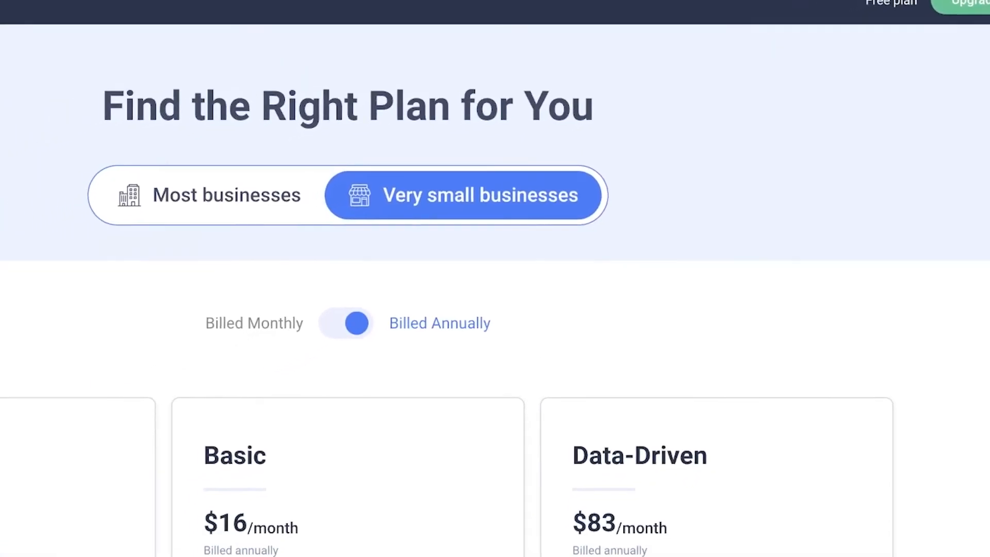
{"action": "left_click", "coordinate": [147, 1]}
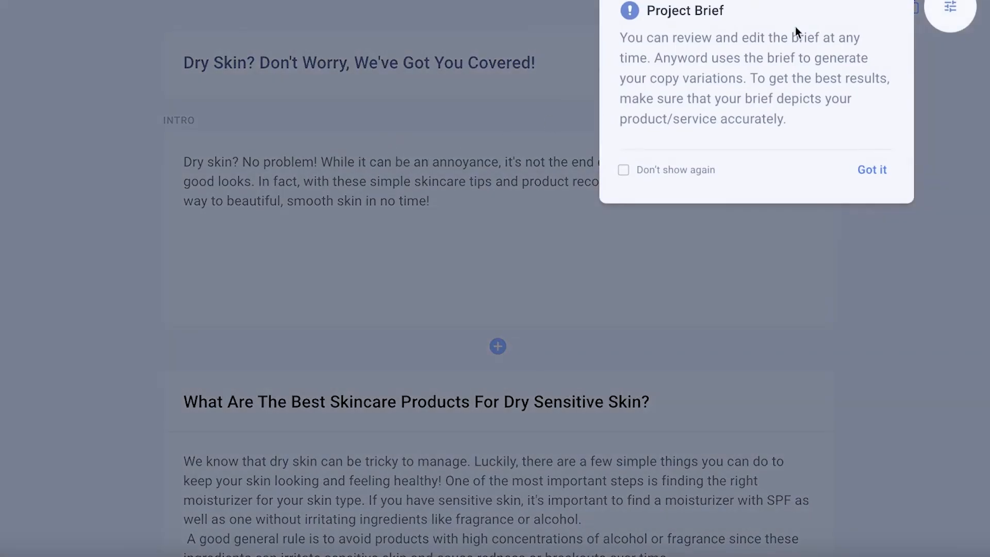
- Open the project brief, save it as is, and copy the whole blog post to the clipboard
{"action": "left_click", "coordinate": [873, 170]}
{"action": "left_click", "coordinate": [950, 7]}
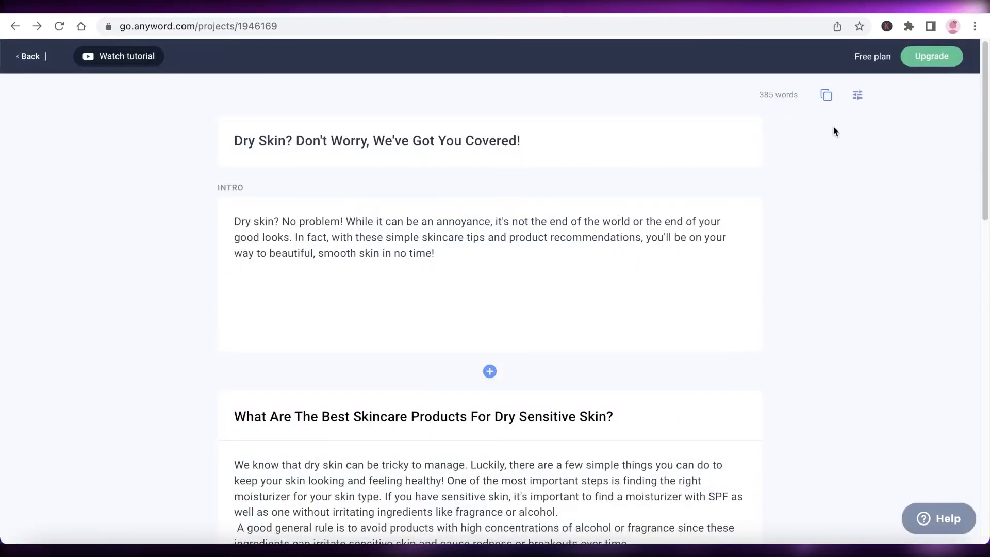
{"action": "left_click", "coordinate": [868, 86]}
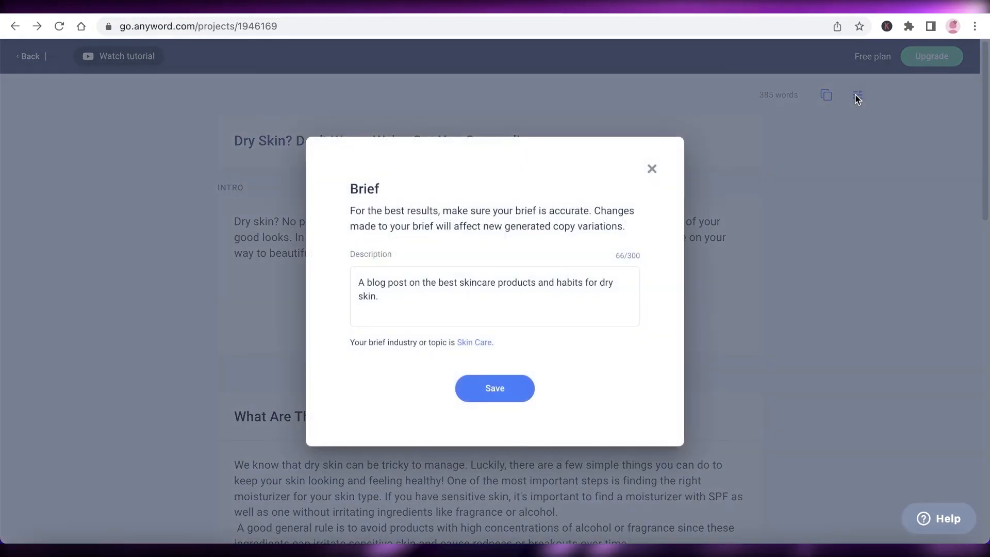
{"action": "left_click", "coordinate": [484, 387]}
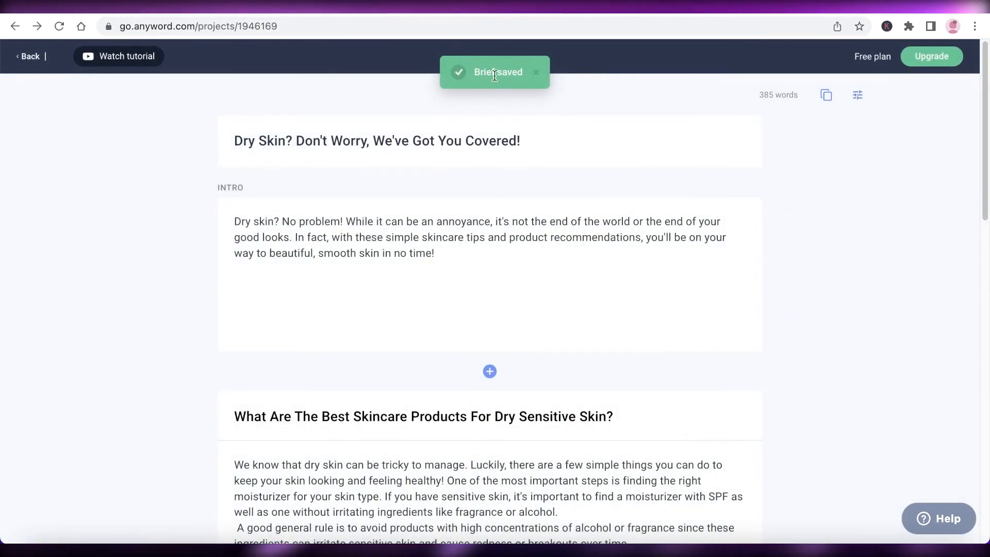
{"action": "left_click", "coordinate": [827, 97]}
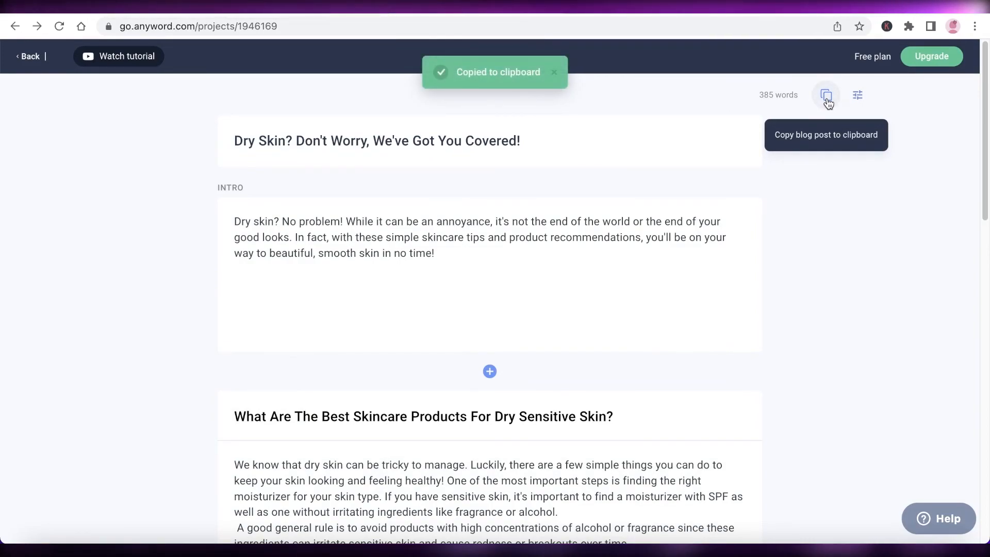